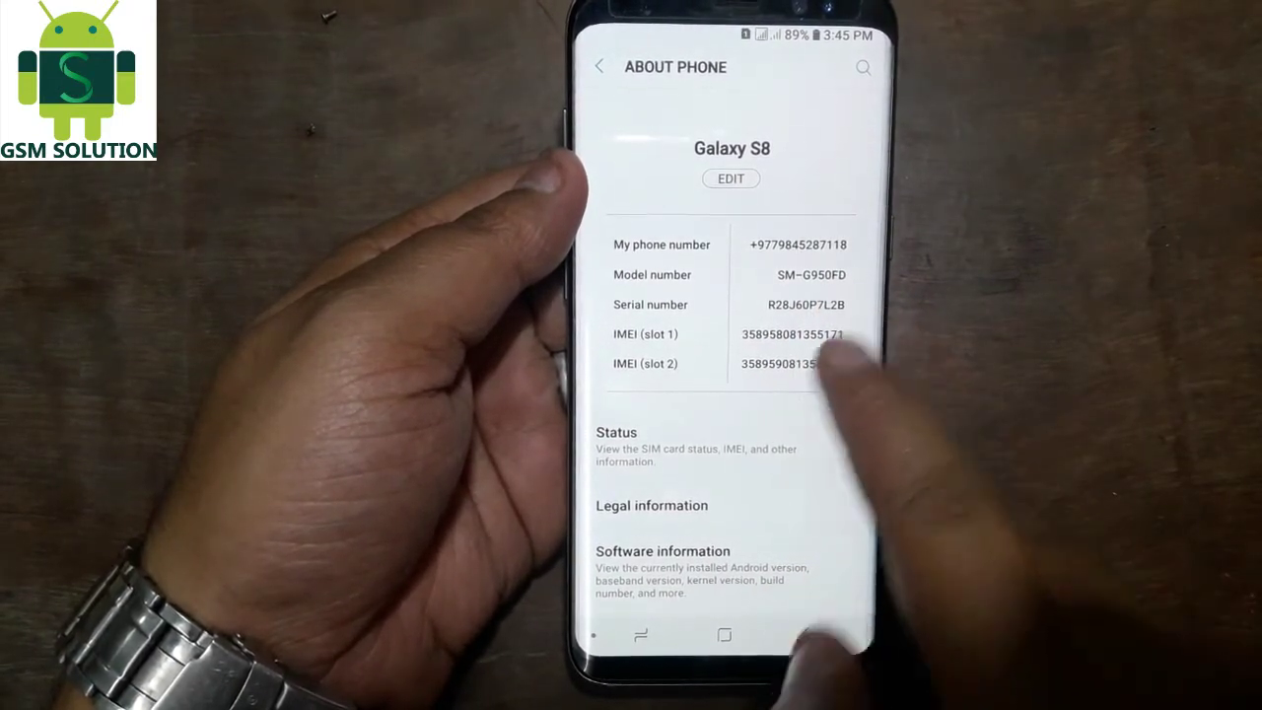
- Check the phone's Android version in its software information, view the Android version animation, and return to the home screen
scroll(819, 374, "down", 3)
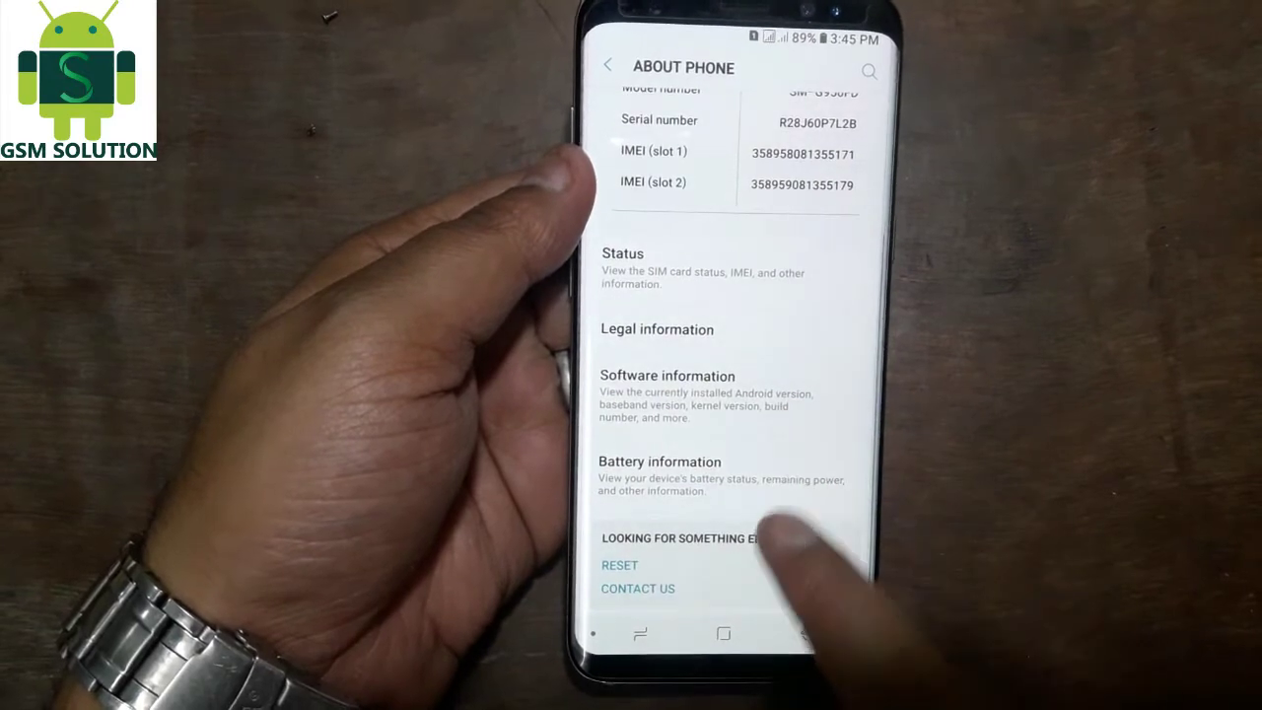
left_click(789, 389)
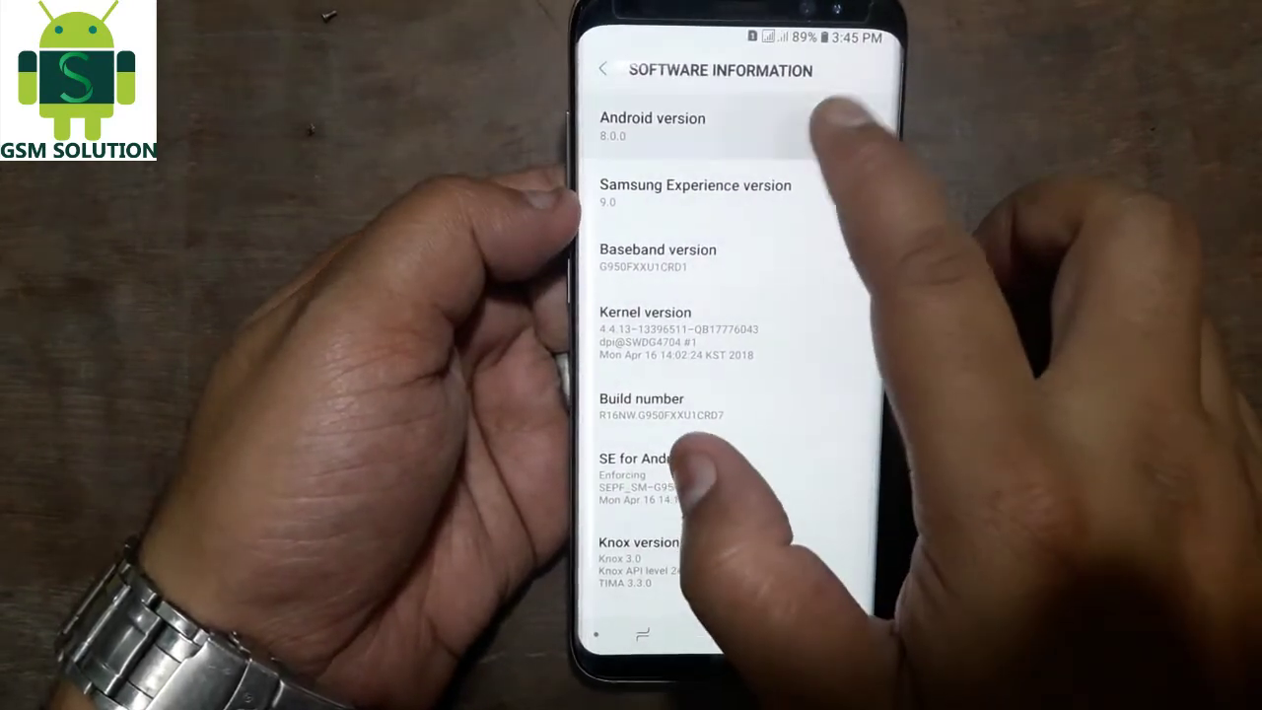
left_click(725, 631)
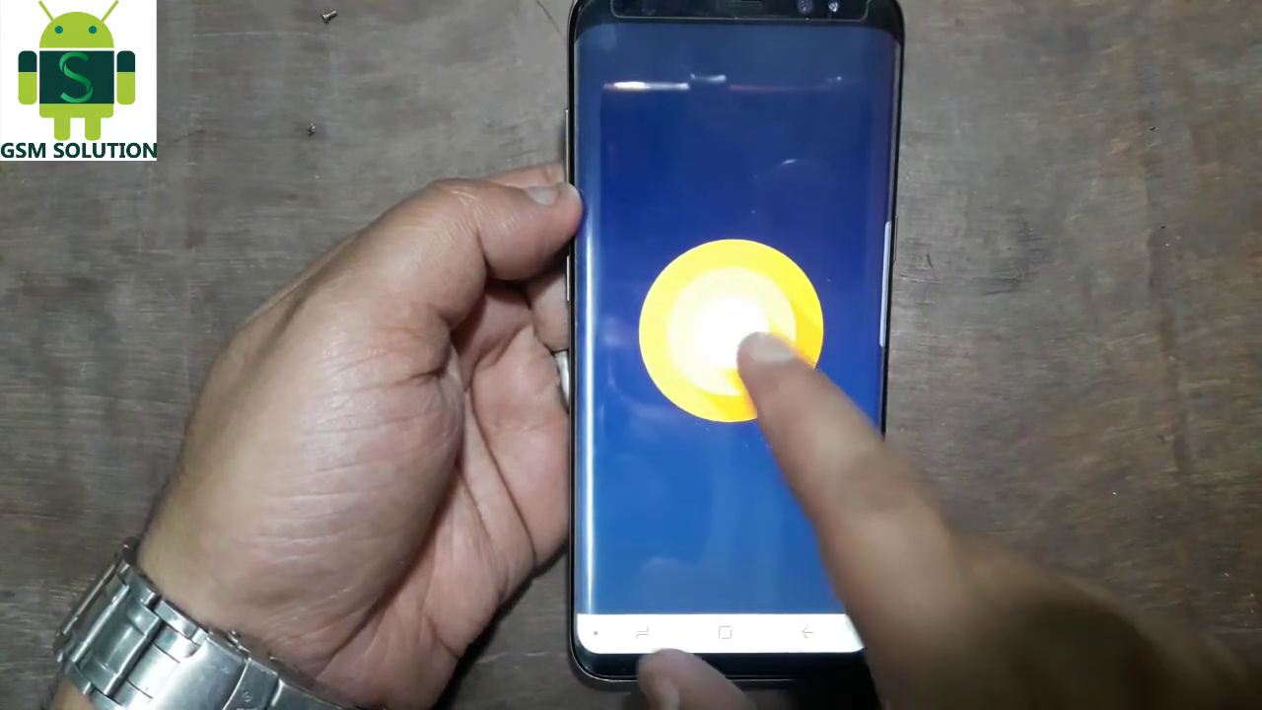
left_click(779, 360)
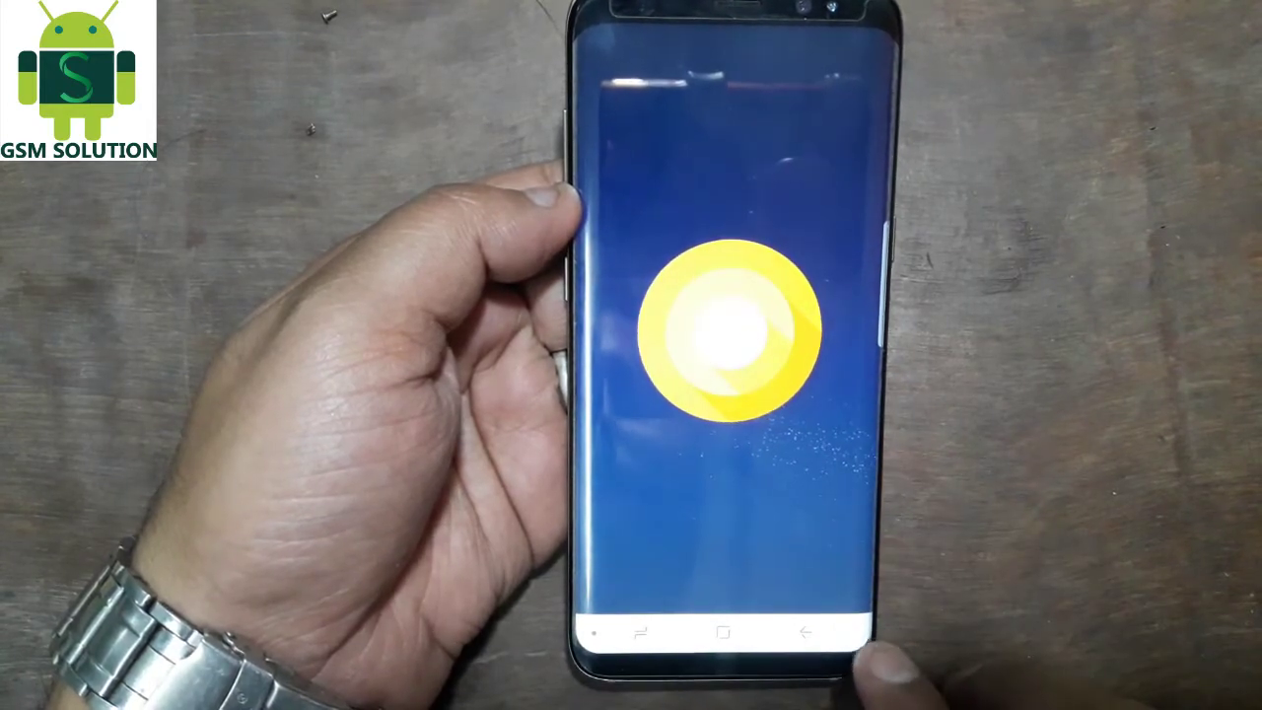
left_click(805, 631)
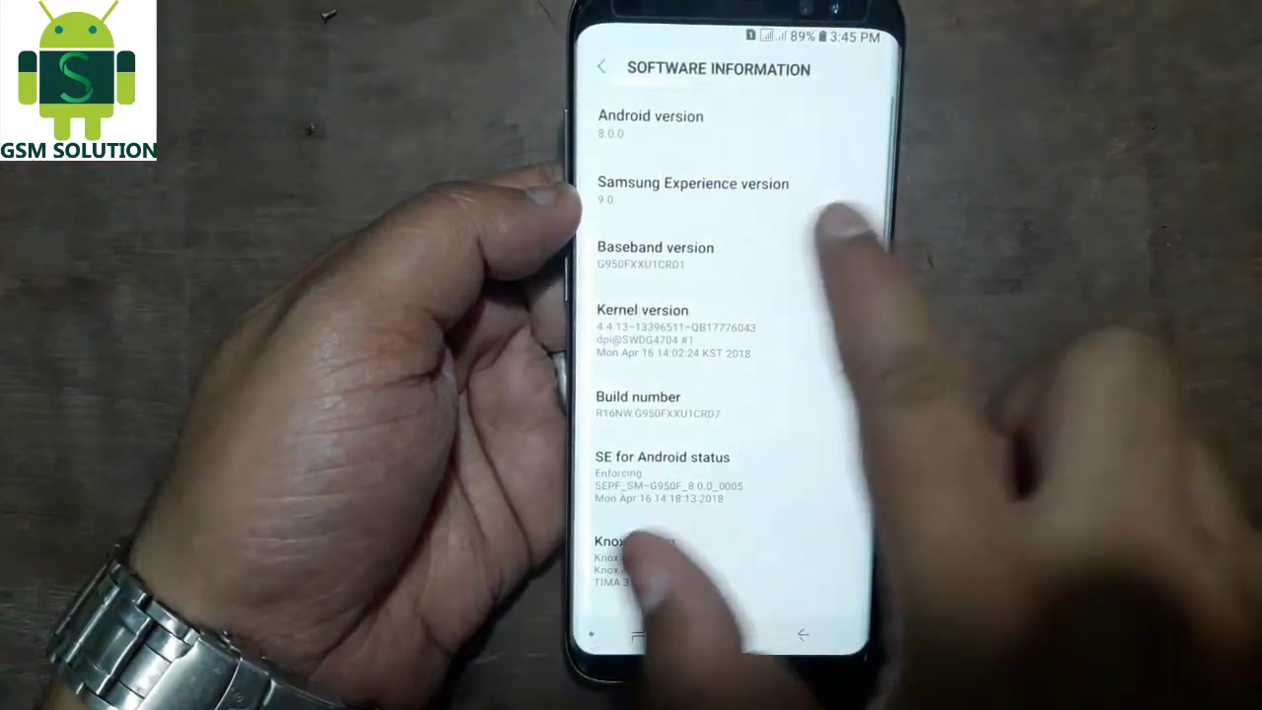
left_click(804, 627)
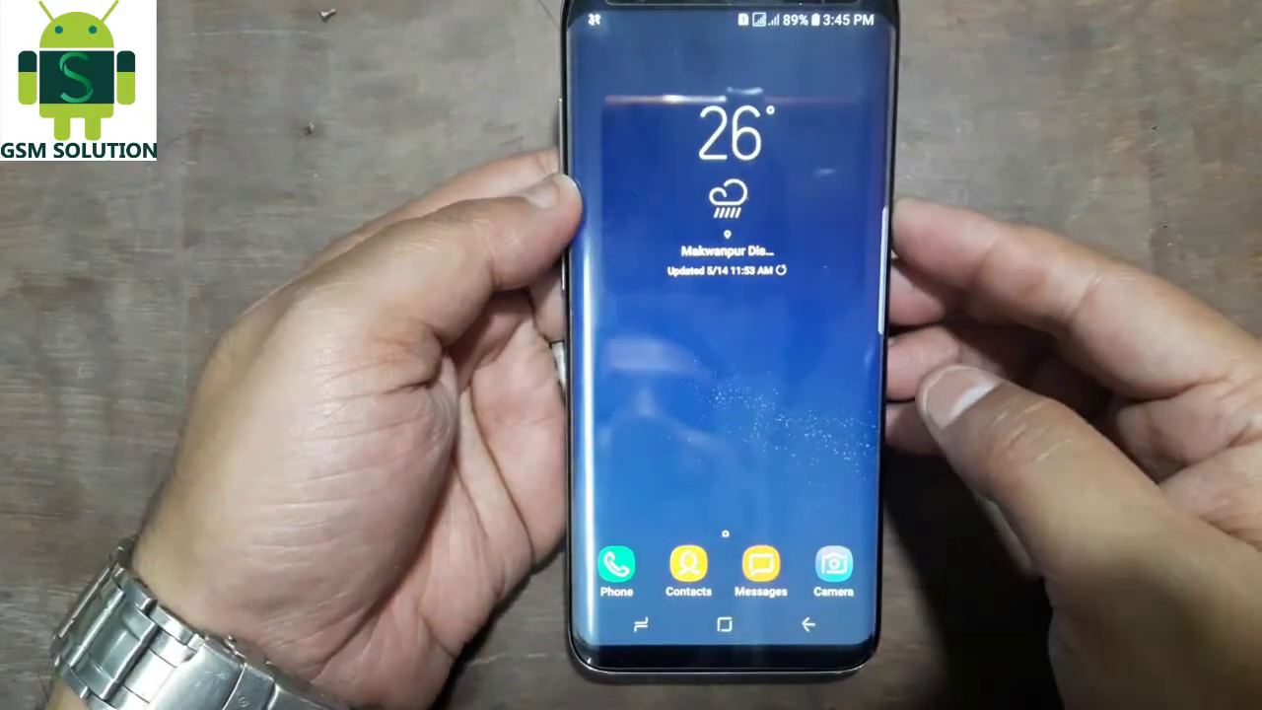
- Power off the Galaxy S8 from its home screen and confirm the shutdown
left_click(890, 226)
left_click(727, 219)
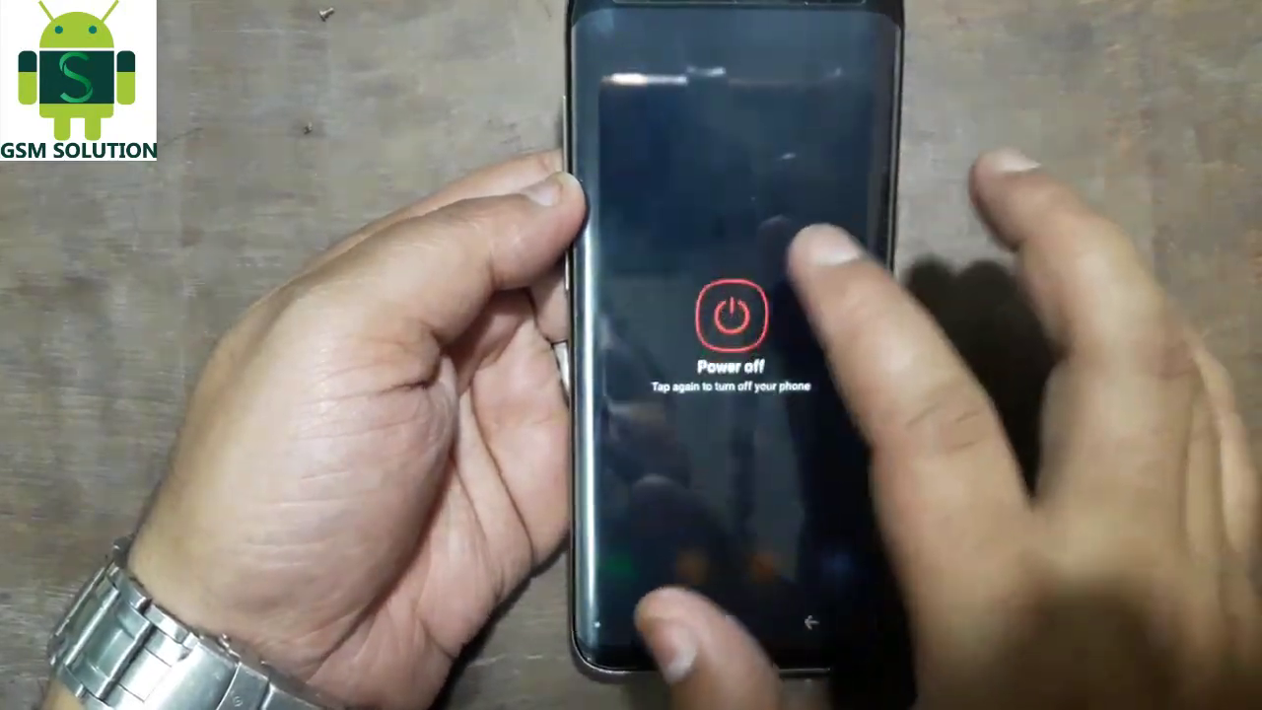
left_click(727, 470)
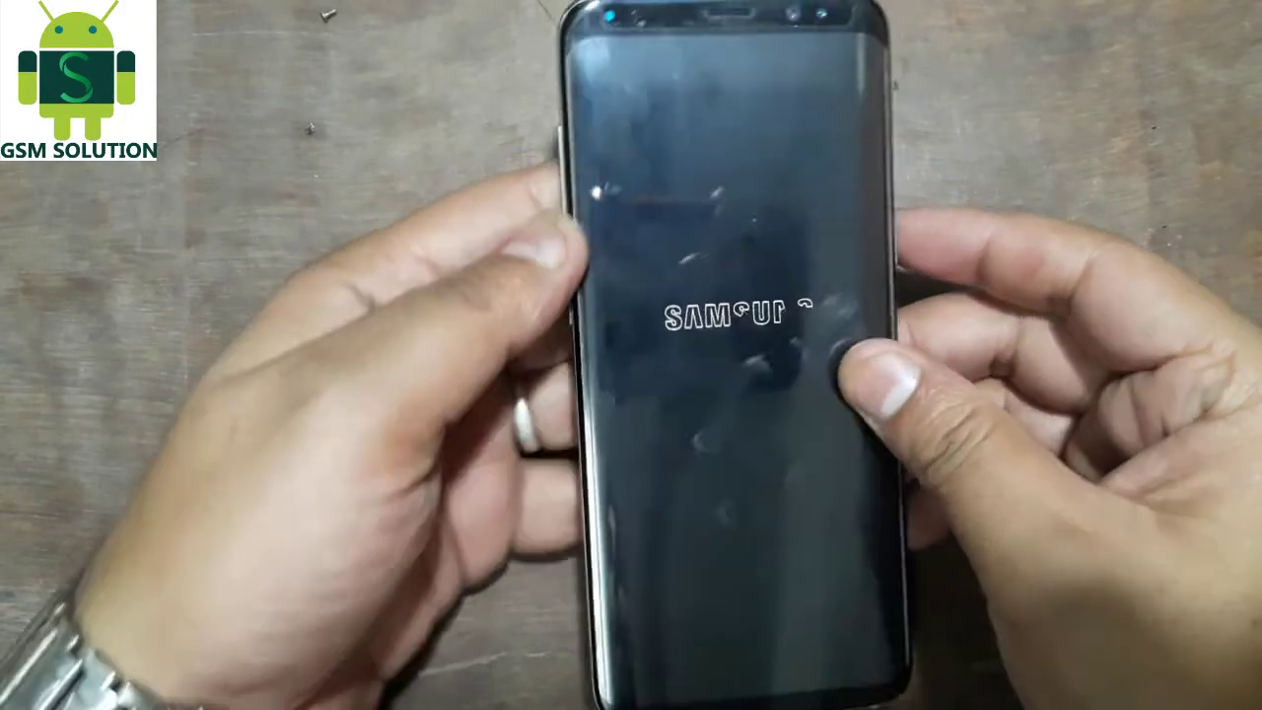
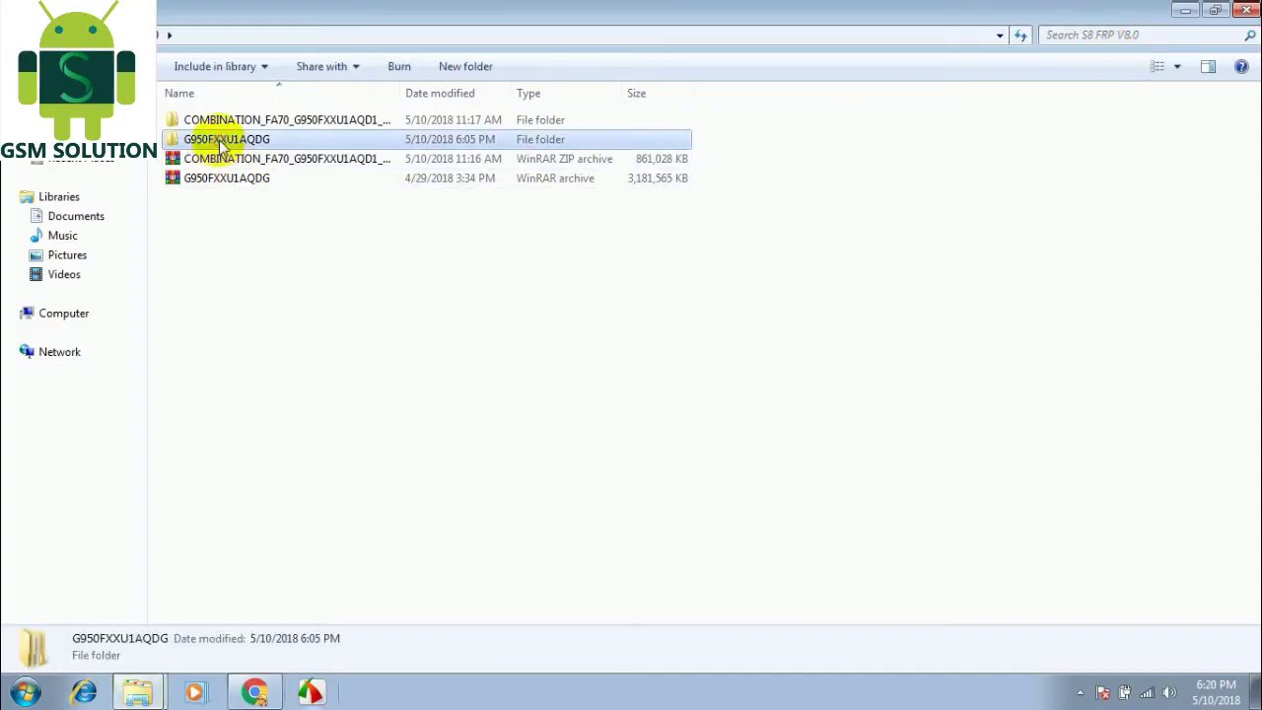
- Open the nested G950FXXU1AQDG firmware folder and examine its AP, BL, CP, CSC and HOME_CSC files as large icons
double_click(224, 141)
double_click(245, 122)
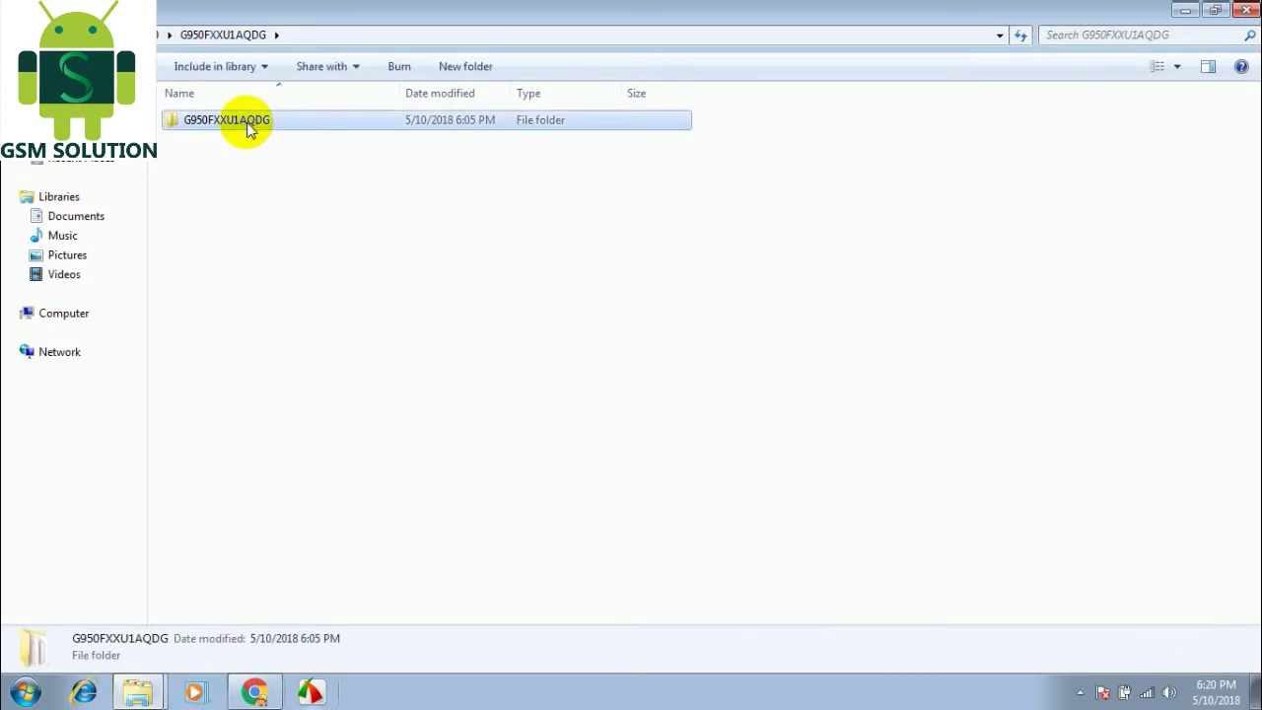
left_click_drag(338, 403, 487, 34)
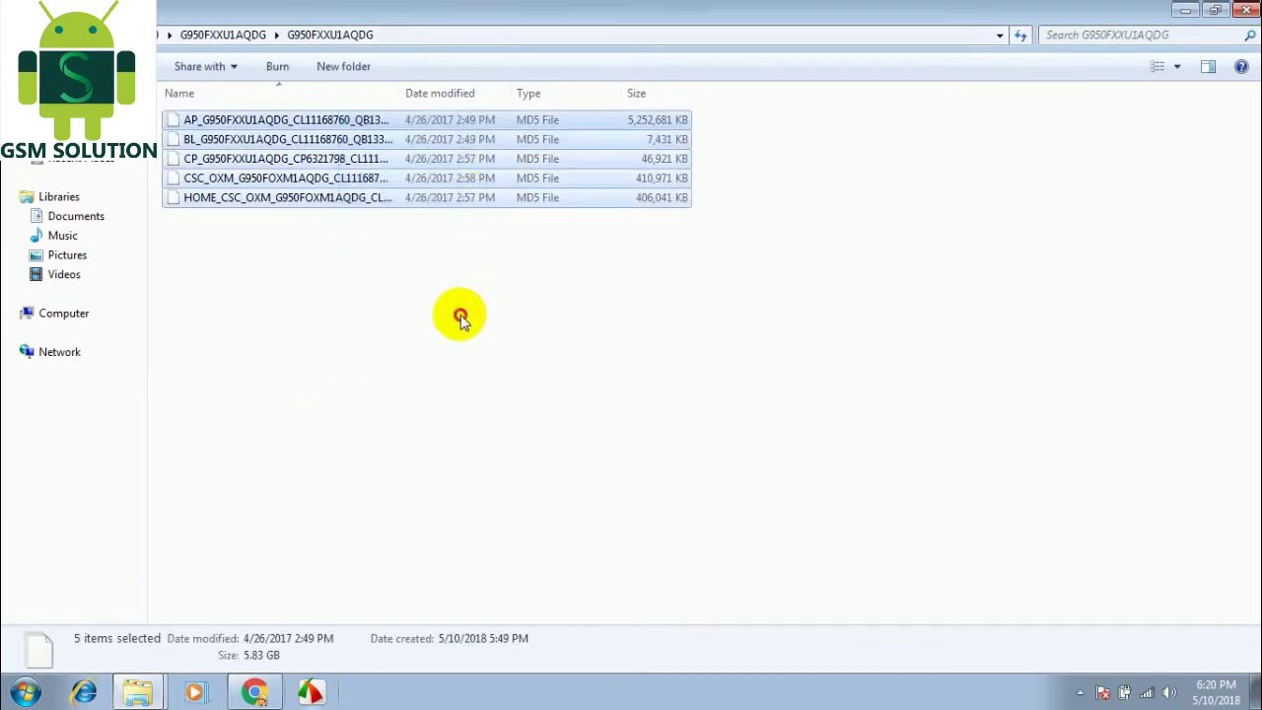
left_click(503, 400)
scroll(502, 399, "up", 2, "ctrl")
scroll(507, 399, "up", 3, "ctrl")
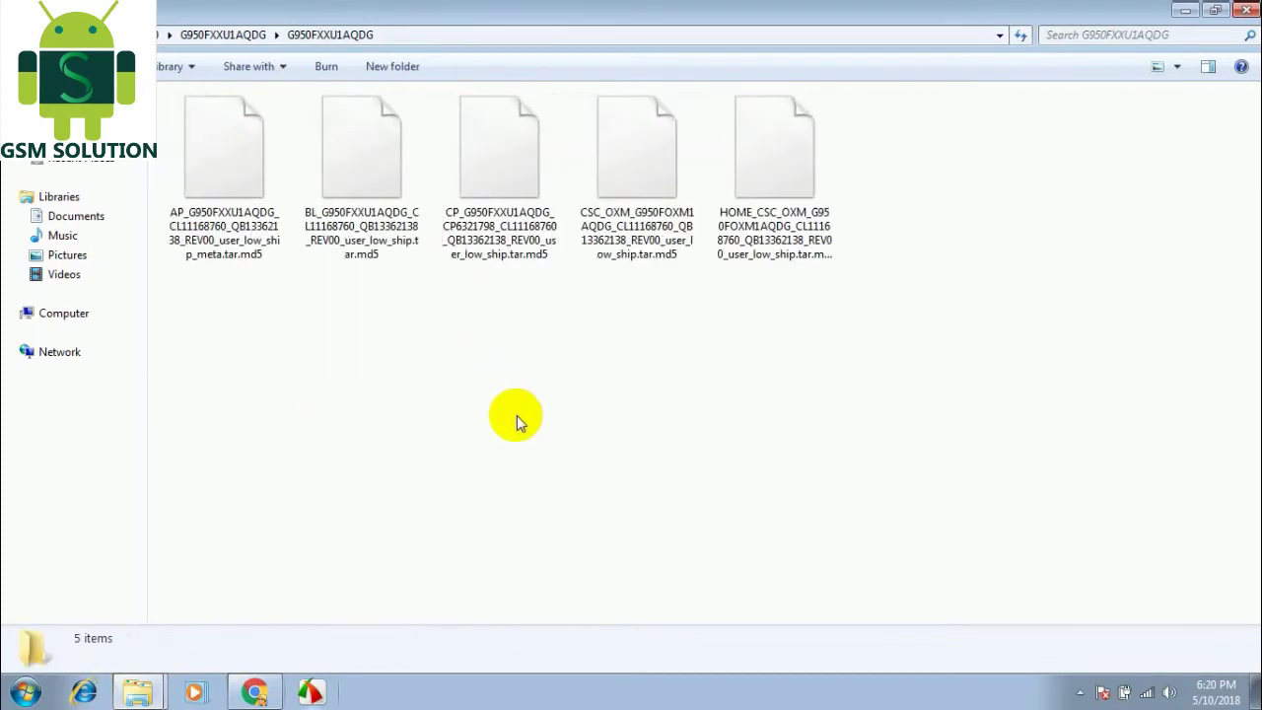
left_click_drag(828, 365, 241, 183)
left_click(507, 388)
left_click_drag(1016, 373, 157, 79)
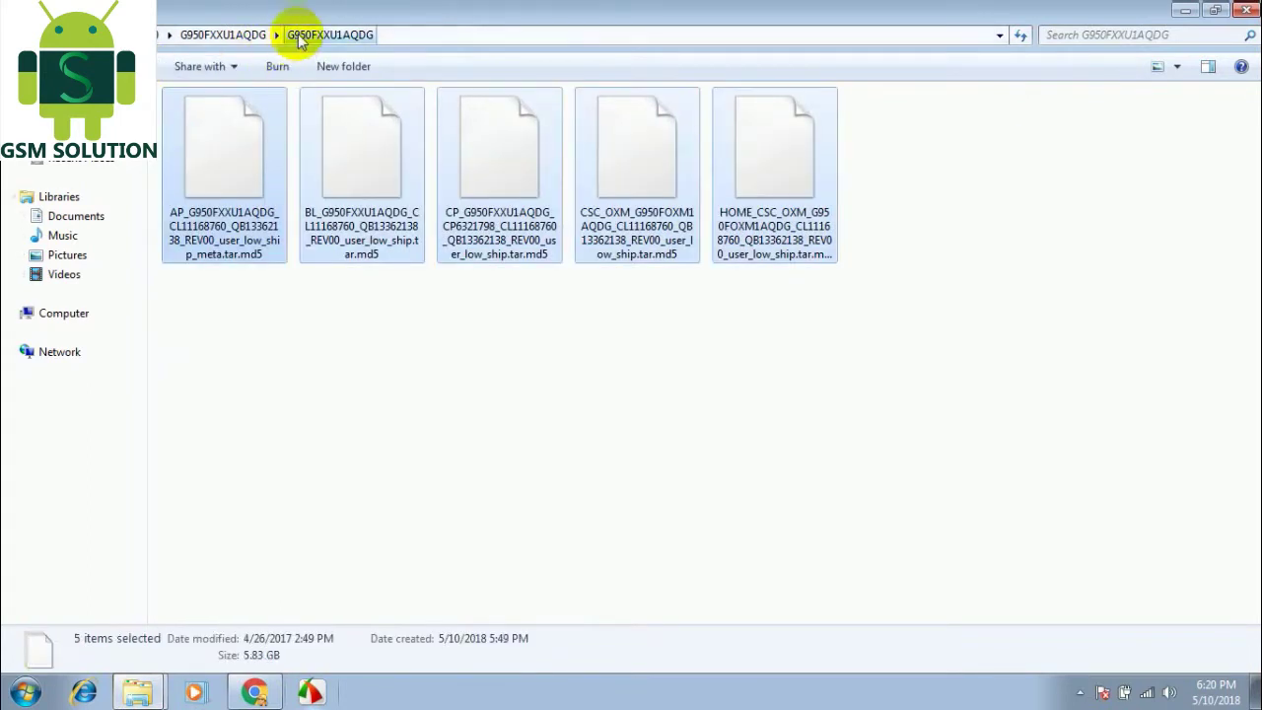
- Minimise the firmware folder, launch Odin Downloader, move its window aside, and check the log for the connected phone
left_click(1185, 10)
double_click(104, 360)
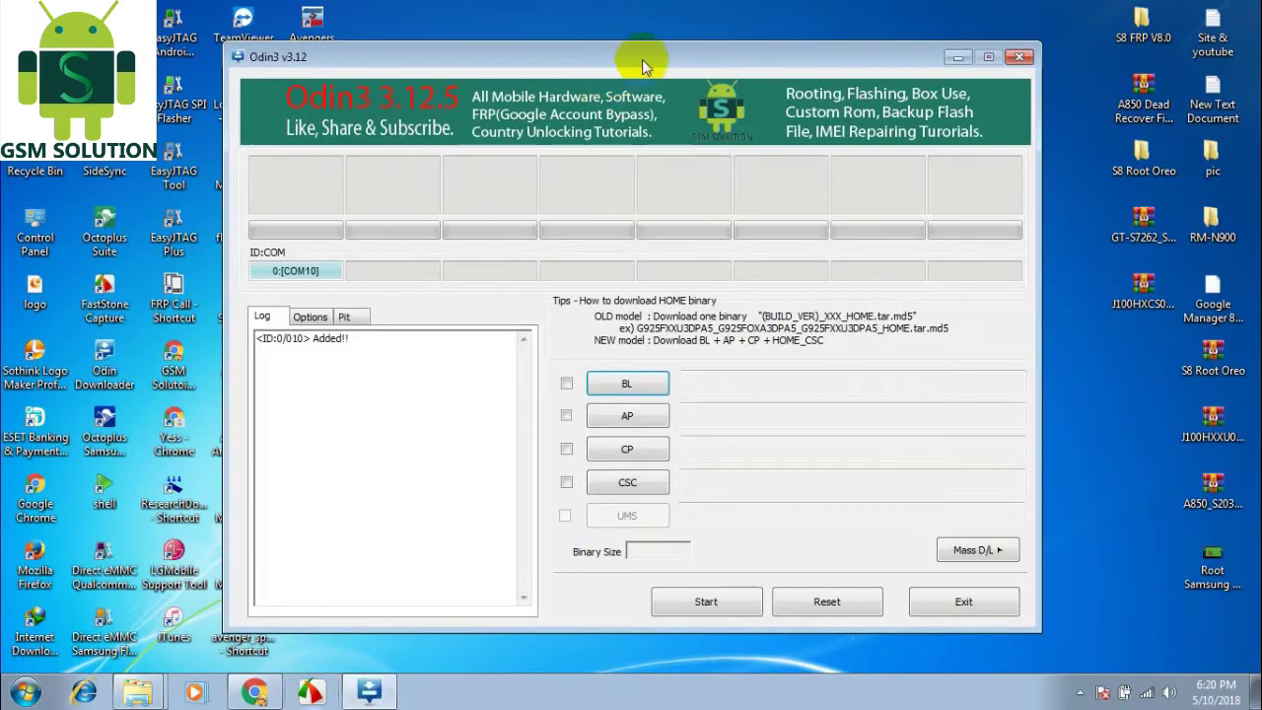
left_click_drag(642, 65, 857, 67)
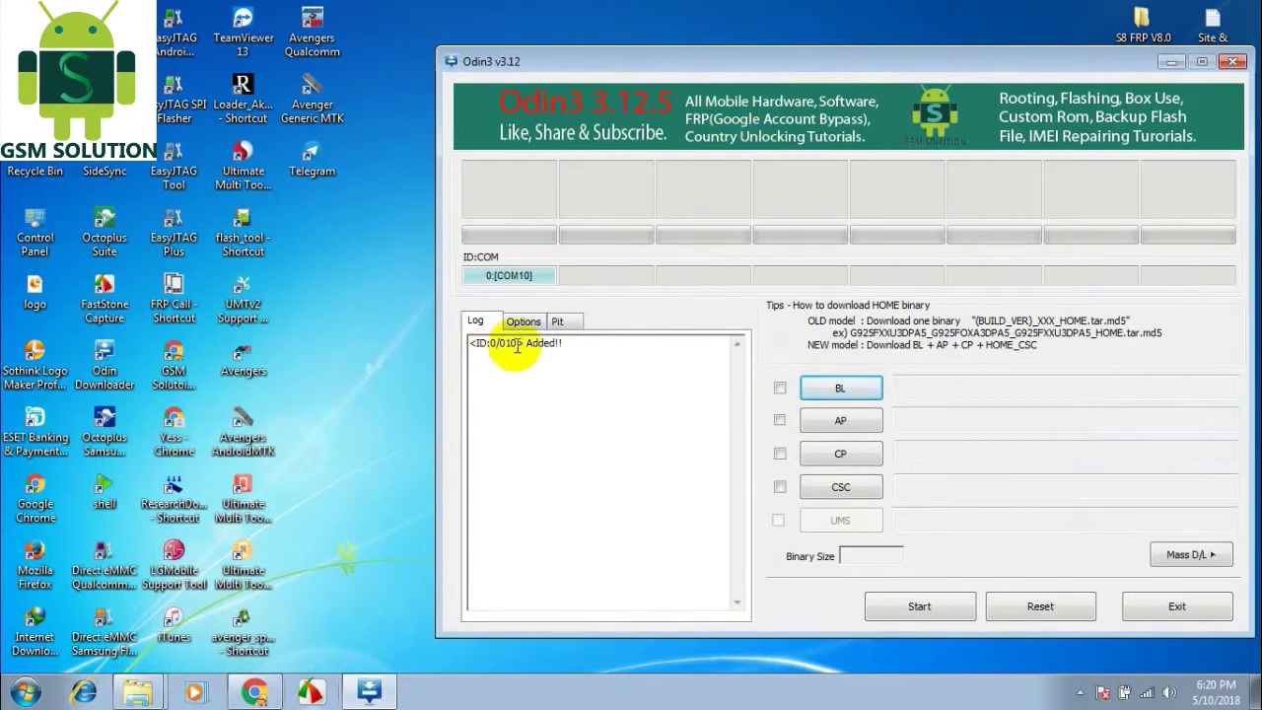
left_click_drag(471, 343, 563, 344)
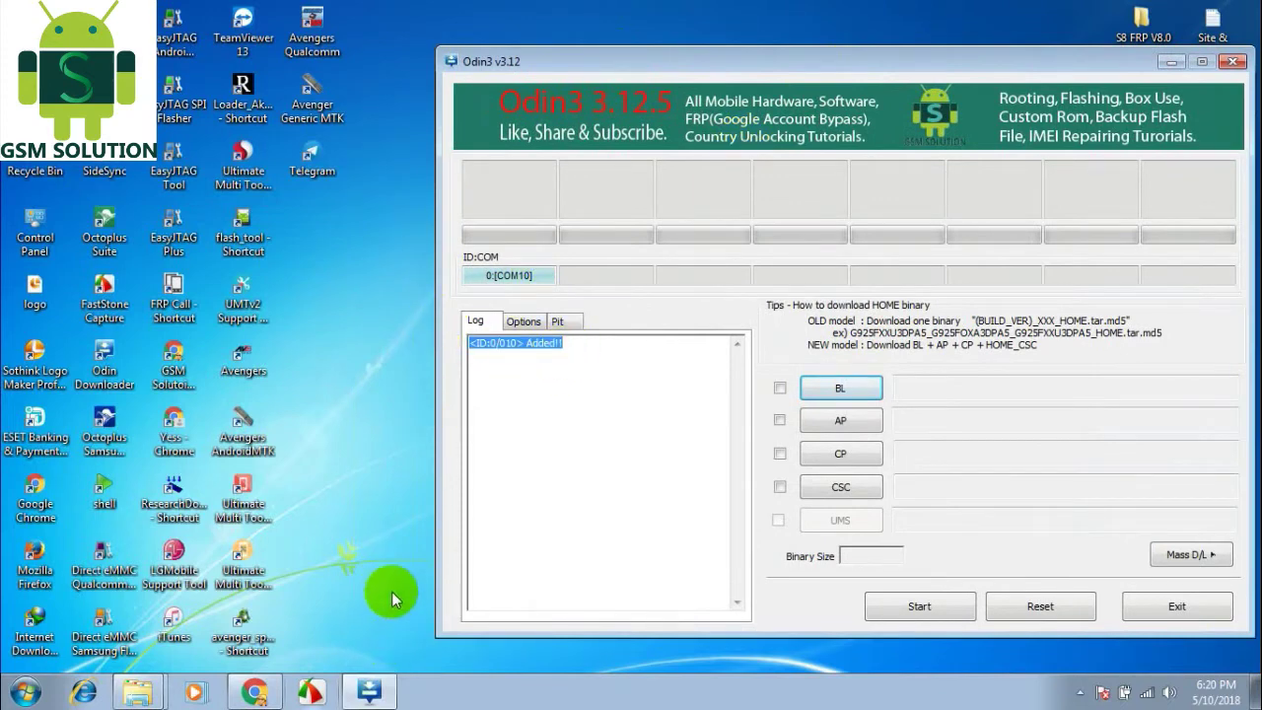
- Open Device Manager in Computer Management, narrow the window beside Odin, and expand Modems to check the Samsung driver
right_click(40, 91)
left_click(237, 215)
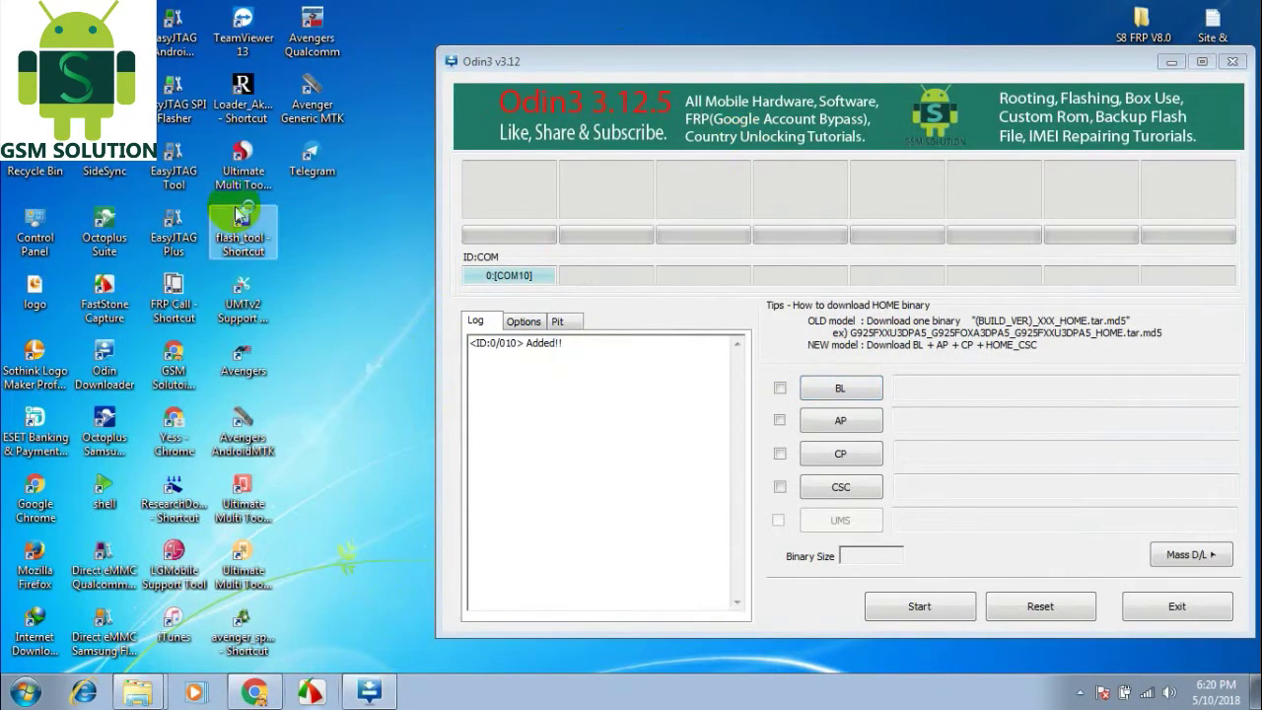
left_click(281, 268)
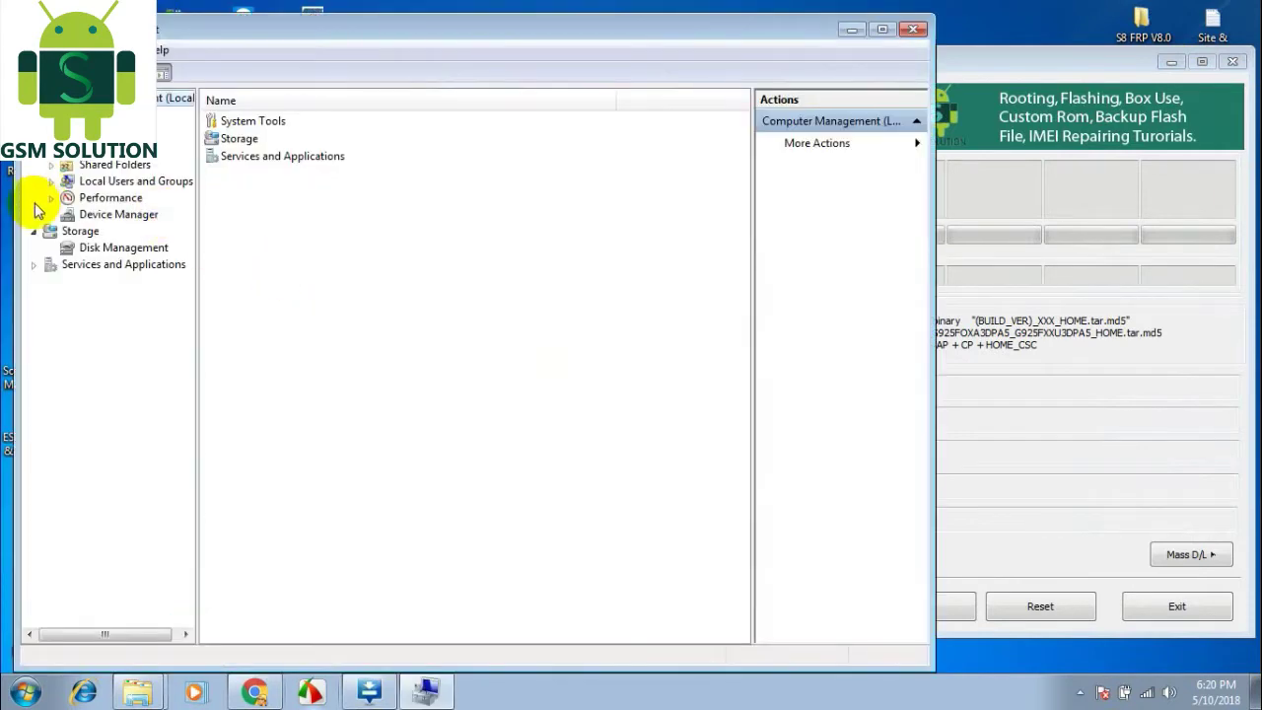
left_click(116, 215)
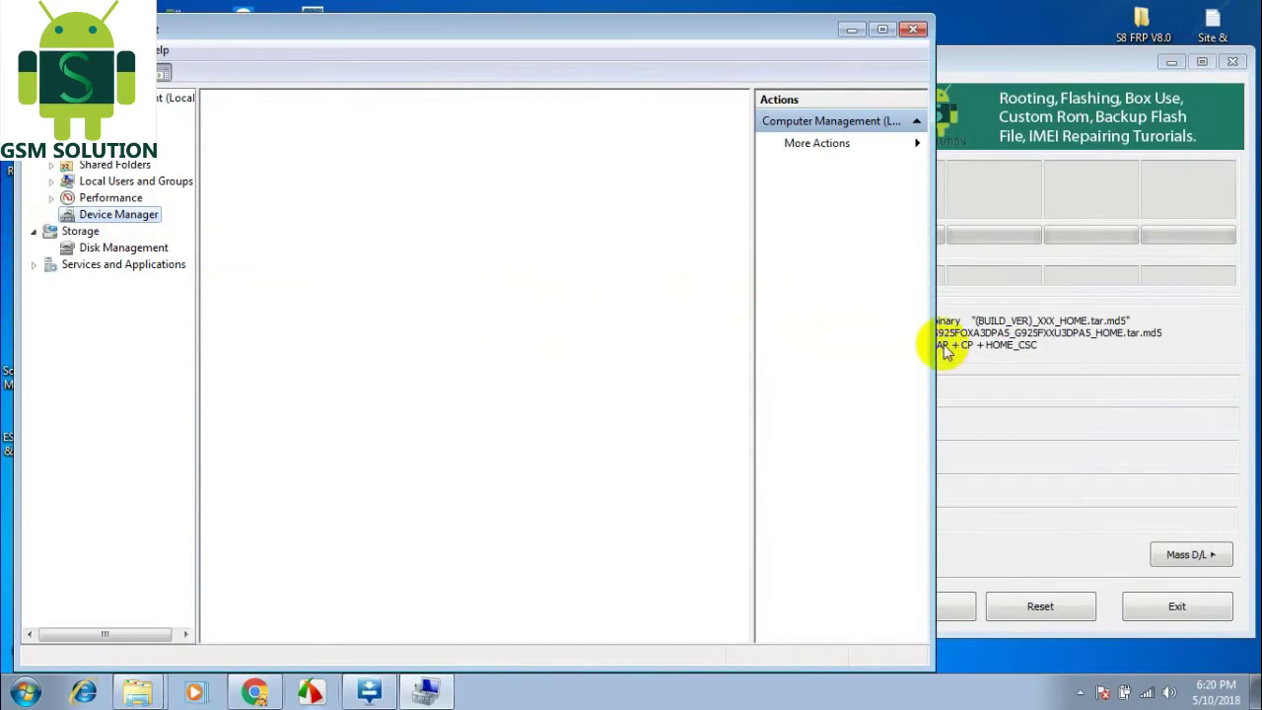
left_click_drag(935, 341, 424, 366)
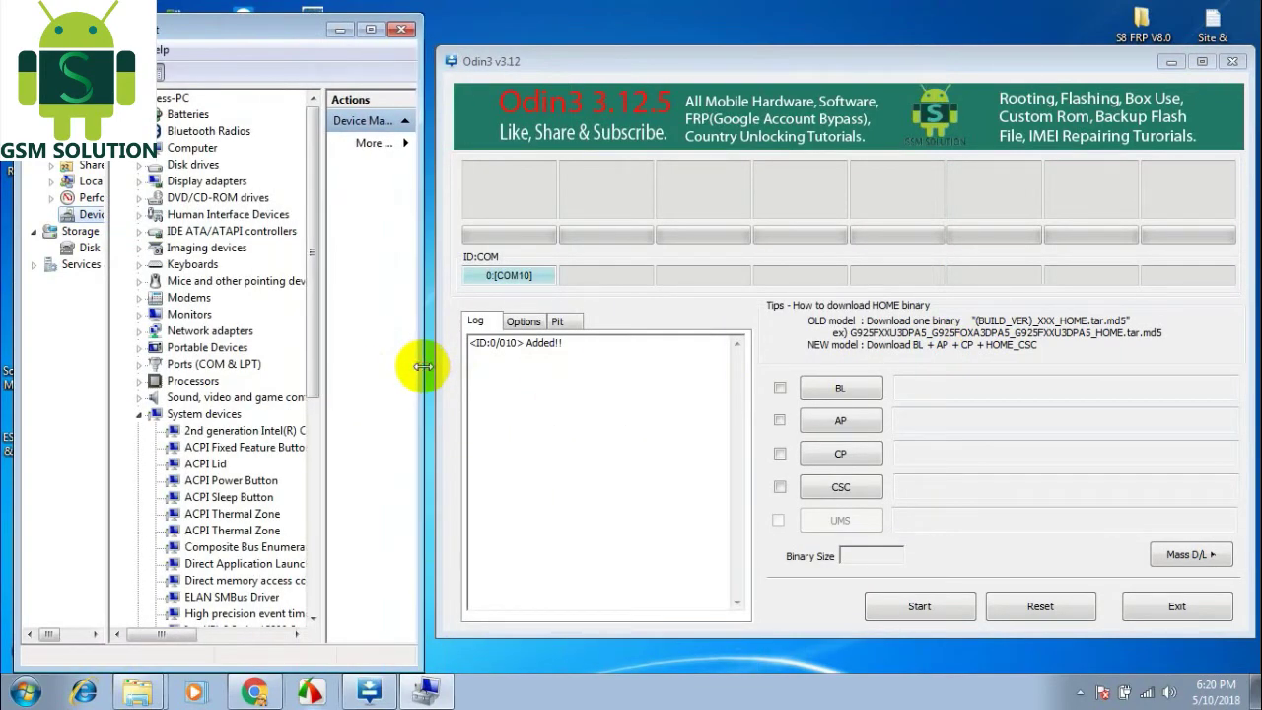
double_click(192, 297)
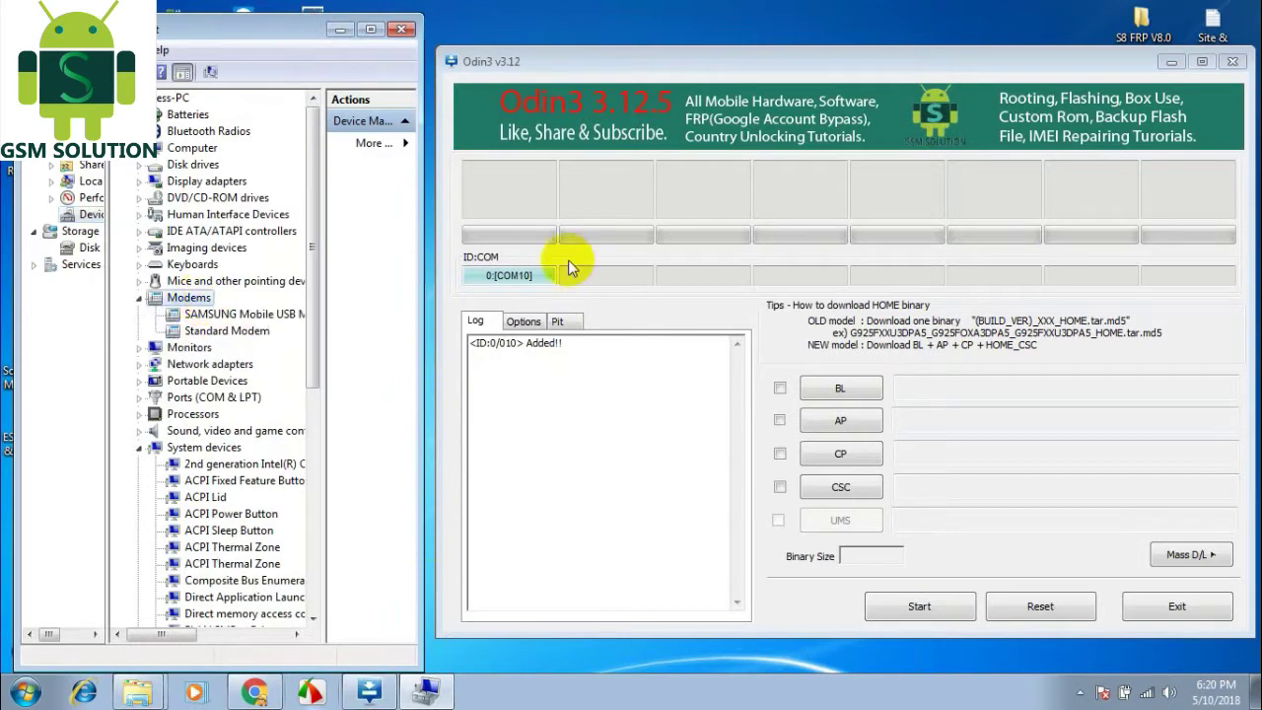
left_click(663, 195)
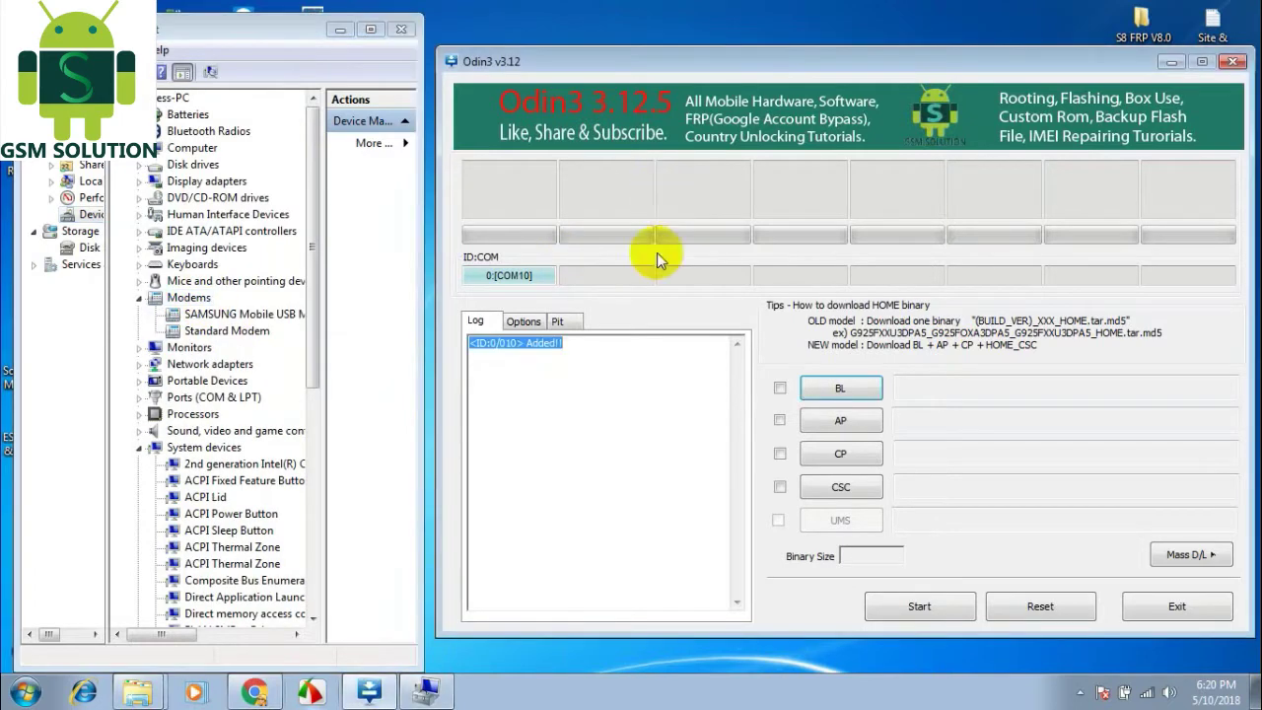
- Load BL_G950FXXU1AQDG_CL11168760_QB13362138_REV00_user_low_ship.tar.md5 into Odin's BL slot from the G950FXXU1AQDG folder in the desktop's S8 FRP V8.0 folder
left_click(867, 391)
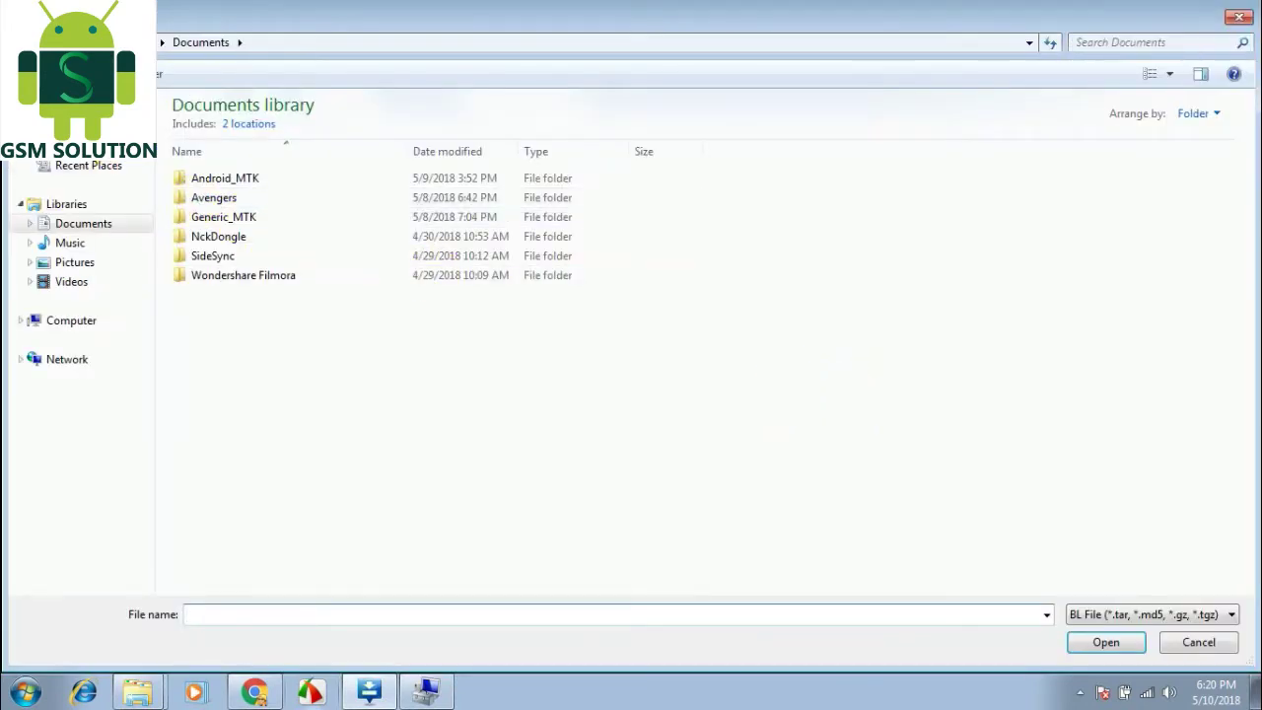
left_click(74, 126)
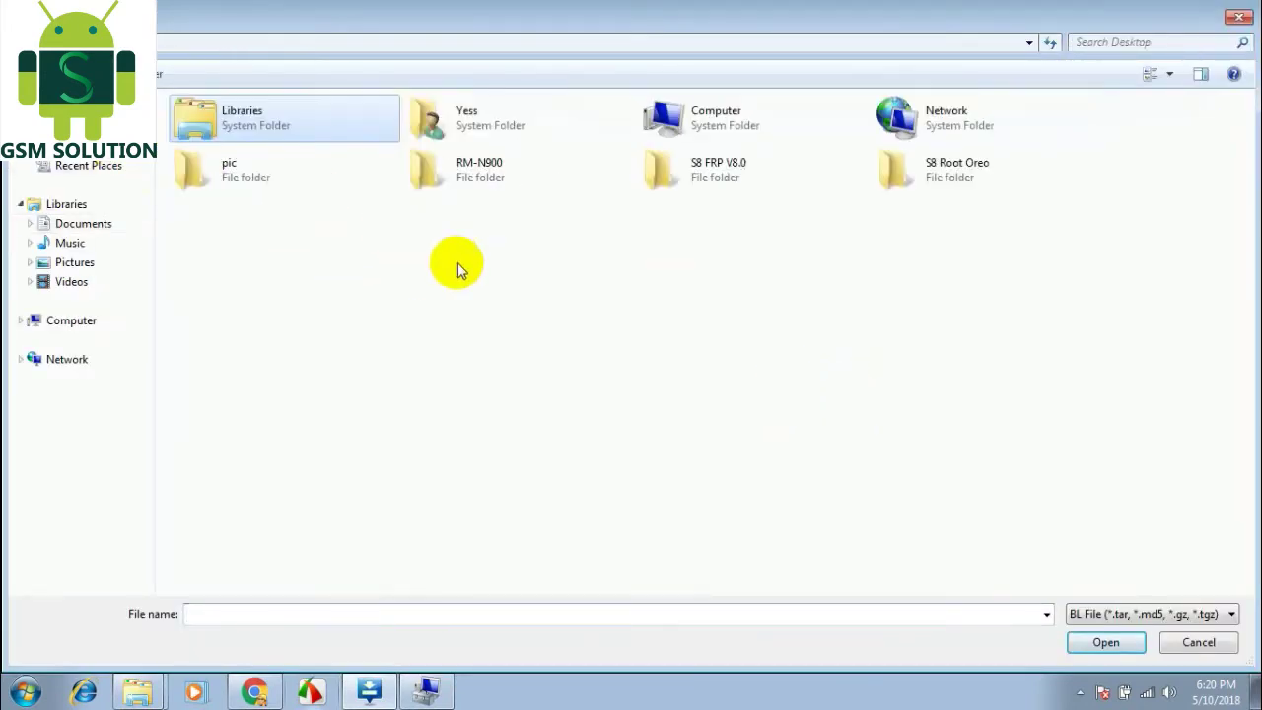
double_click(724, 181)
double_click(305, 145)
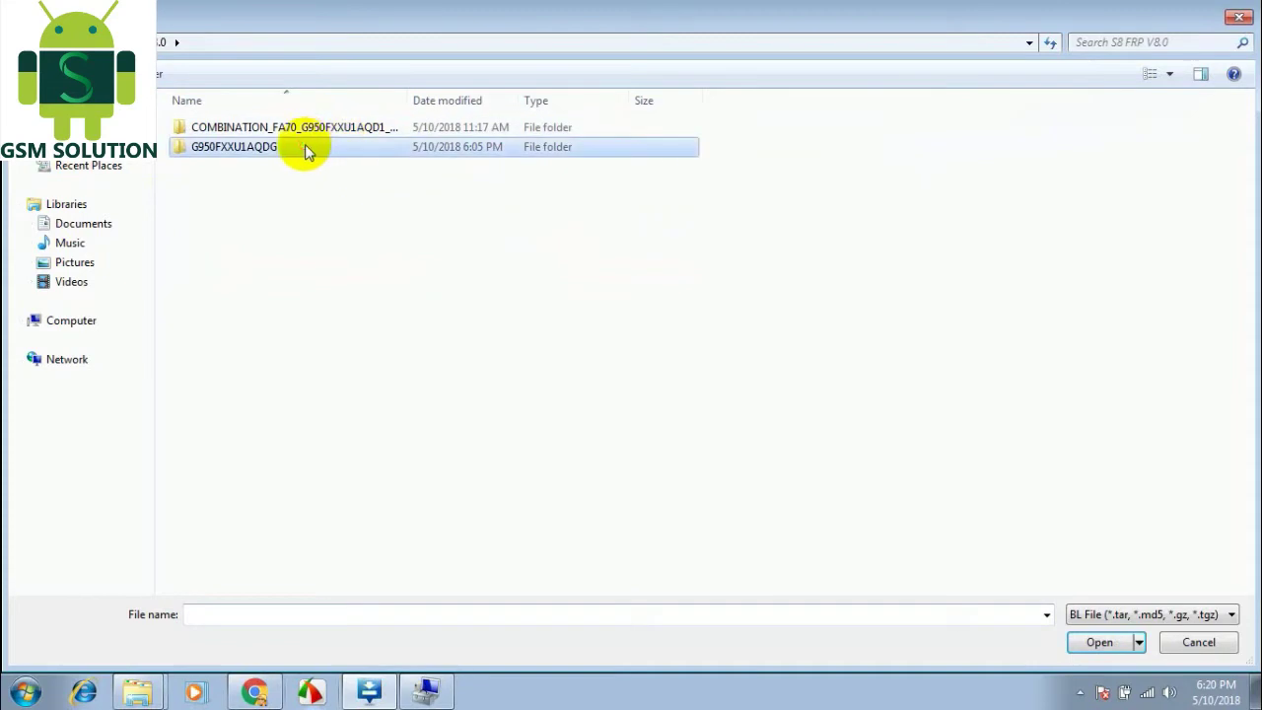
double_click(274, 131)
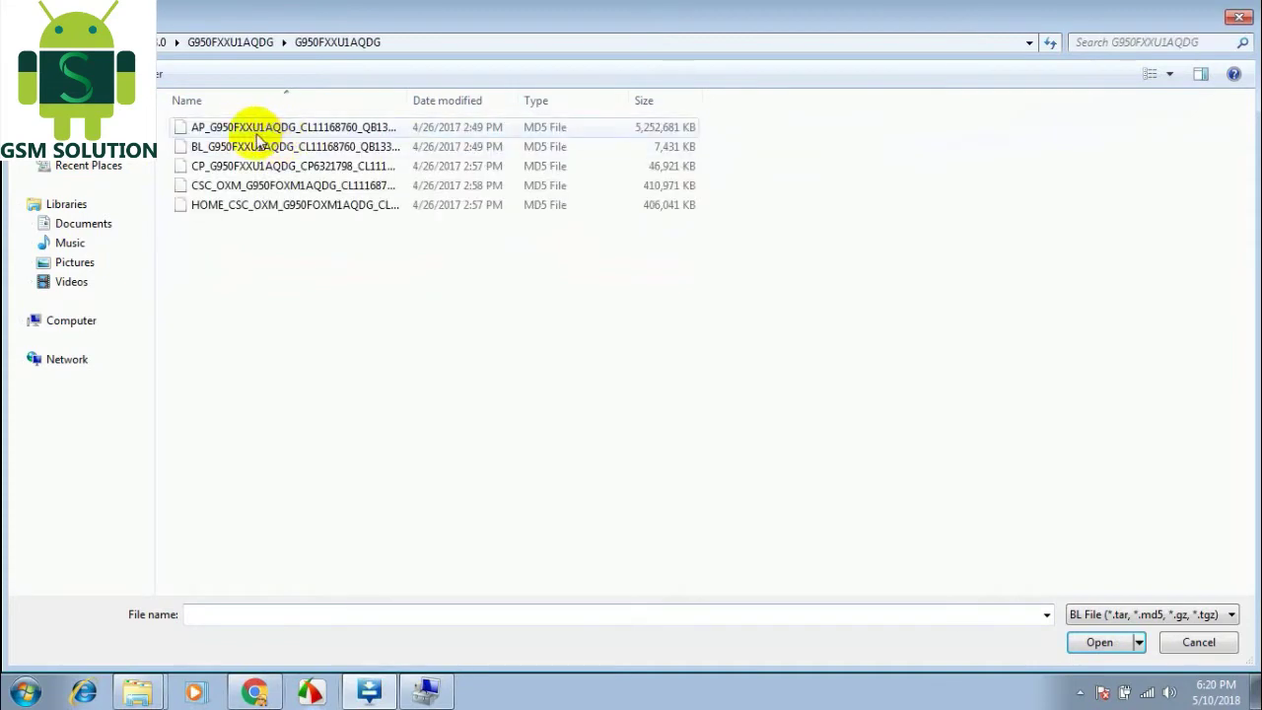
left_click(280, 148)
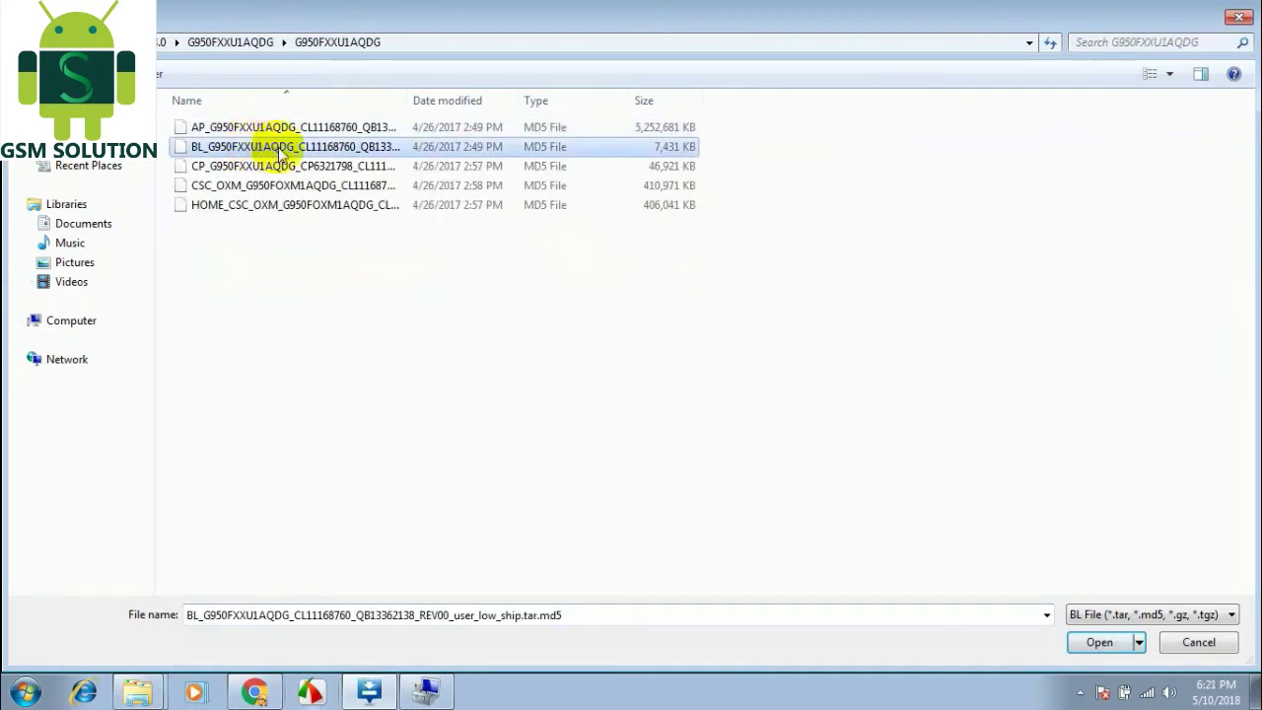
left_click(1099, 642)
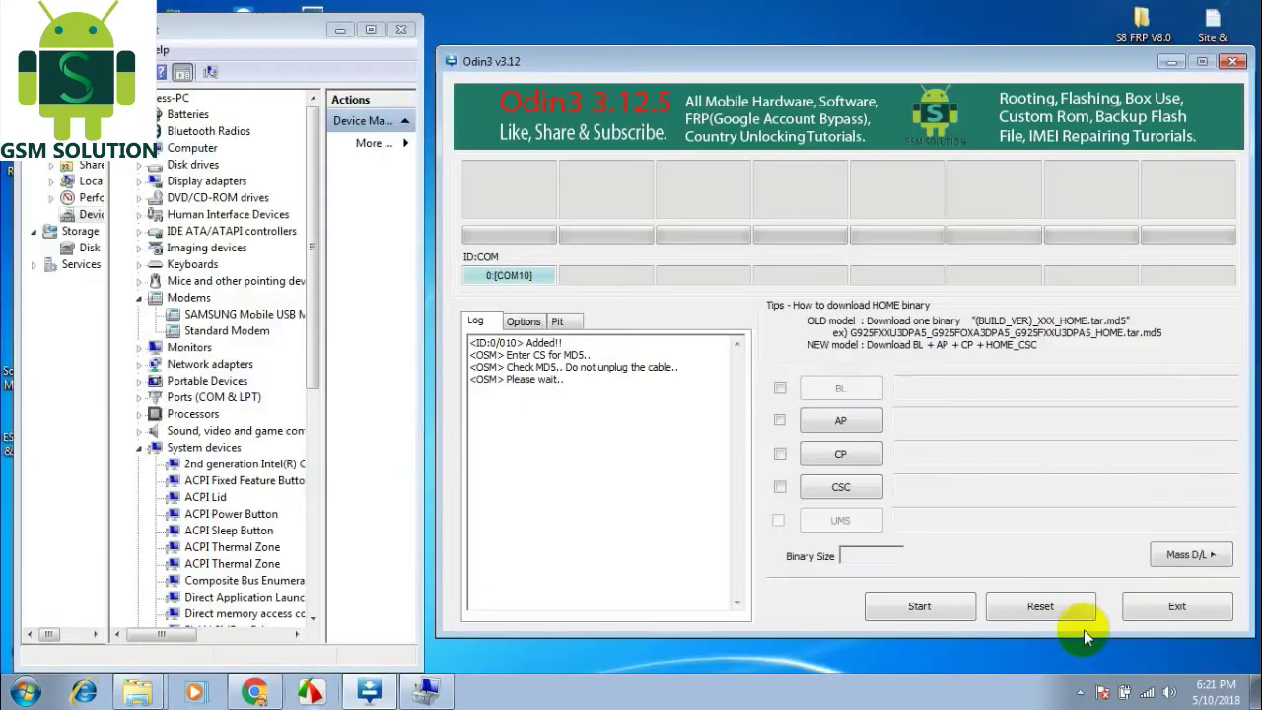
- Load AP_G950FXXU1AQDG_CL11168760_QB13362138_REV00_user_low_ship_meta.tar.md5 into Odin's AP slot
left_click(840, 421)
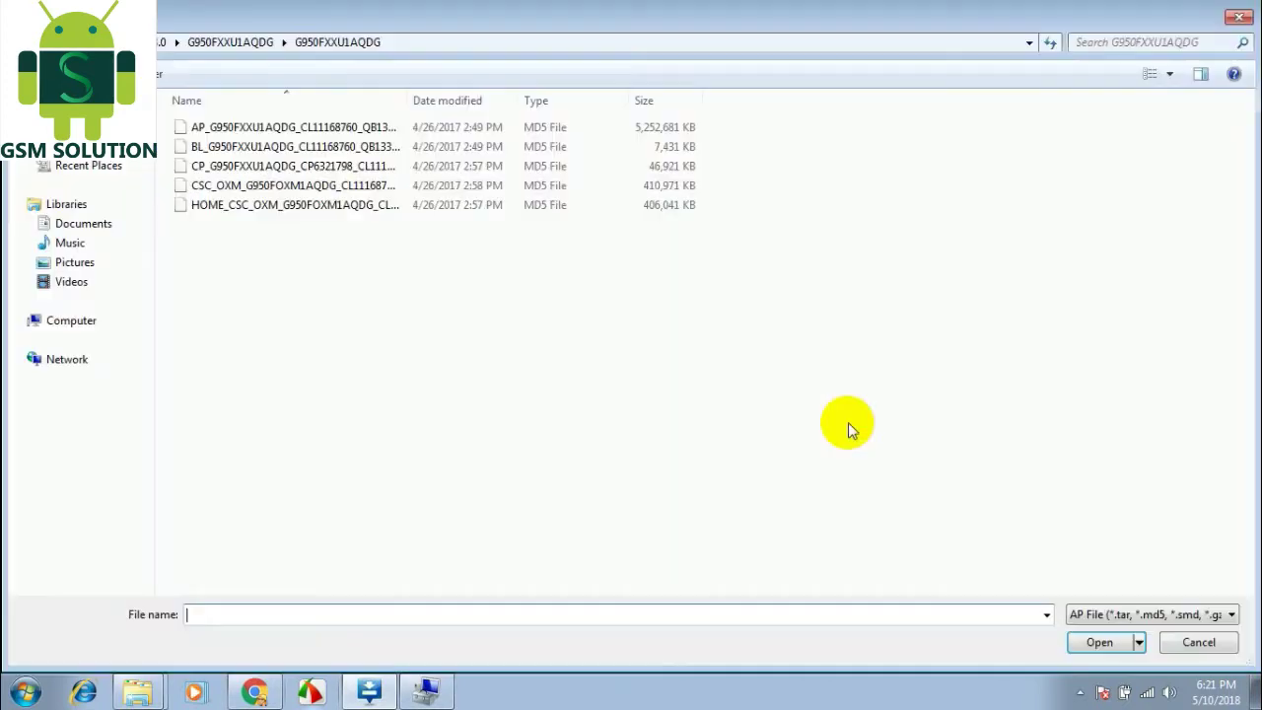
left_click(293, 128)
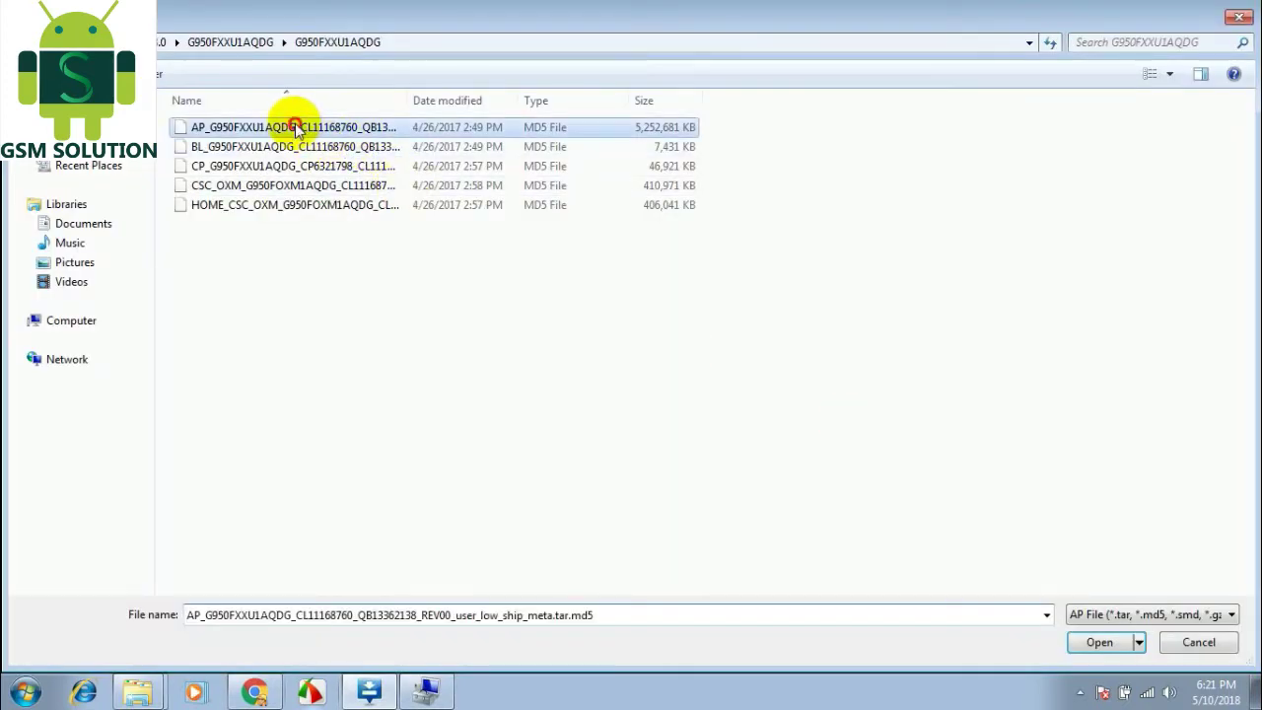
left_click(1094, 642)
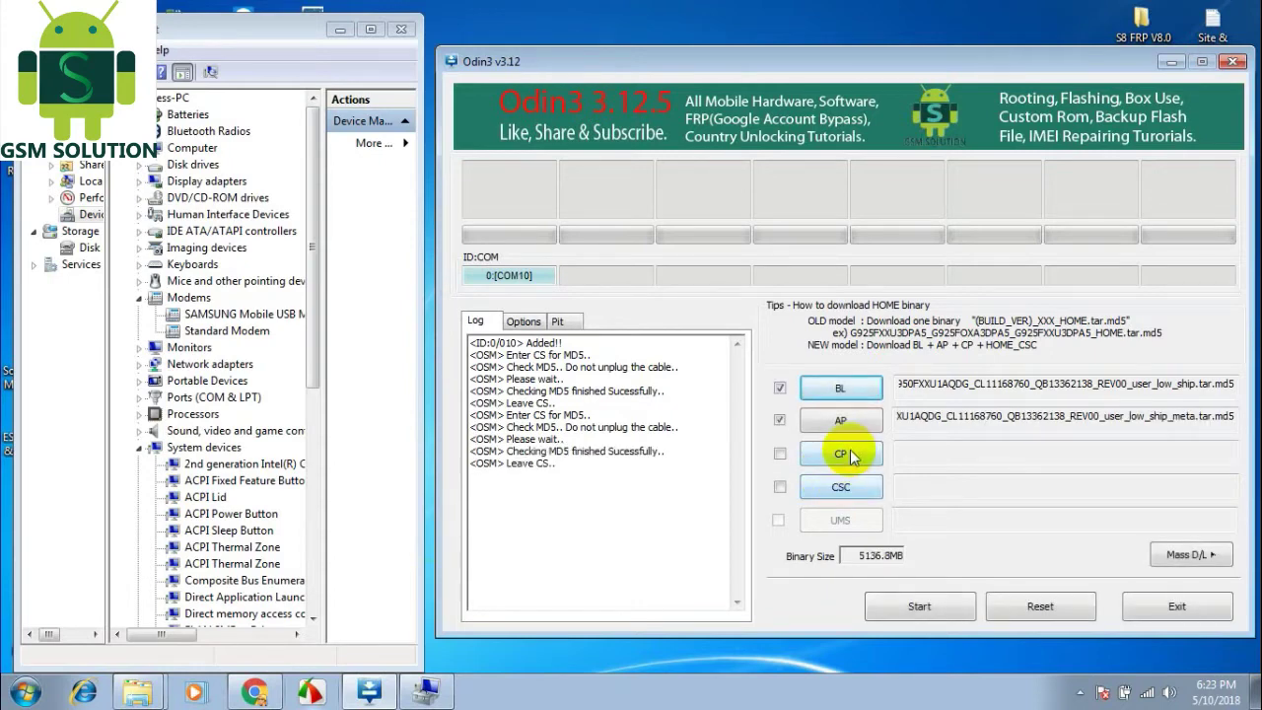
- Load CP_G950FXXU1AQDG_CP6321798_CL11168760_QB13362138_REV00_user_low_ship.tar.md5 into Odin's CP slot
left_click(847, 452)
left_click(215, 167)
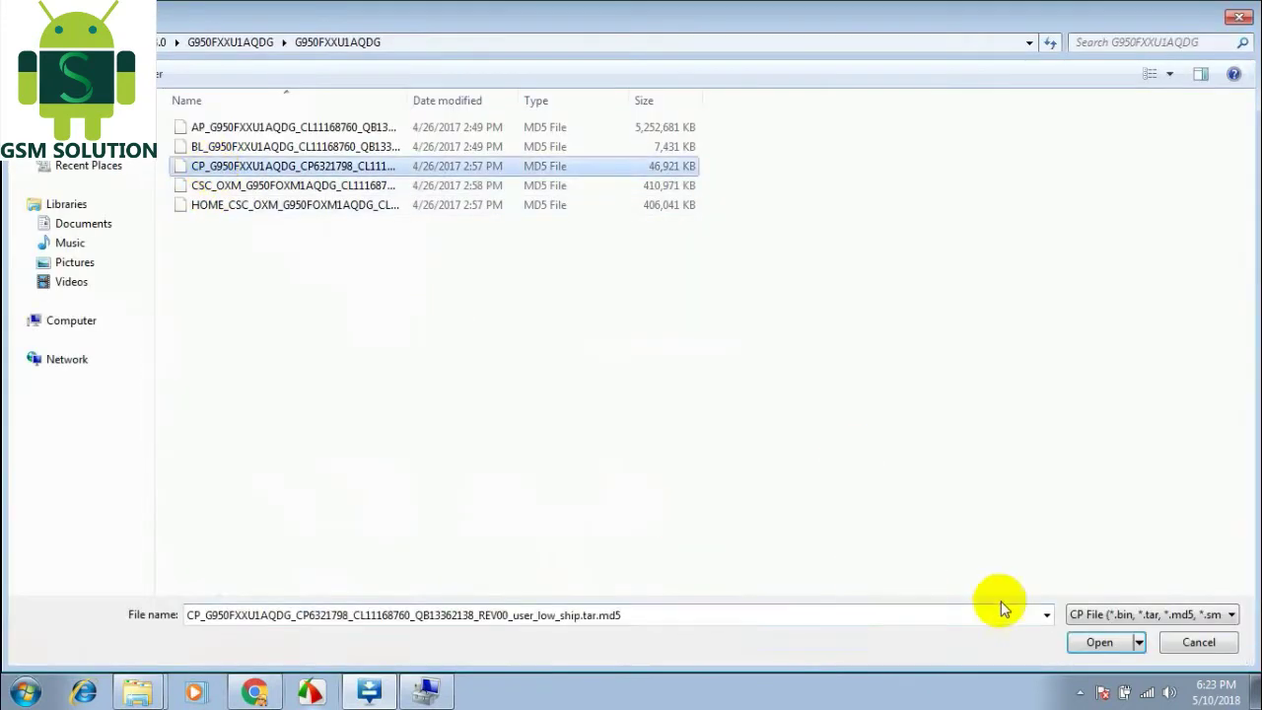
left_click(1094, 645)
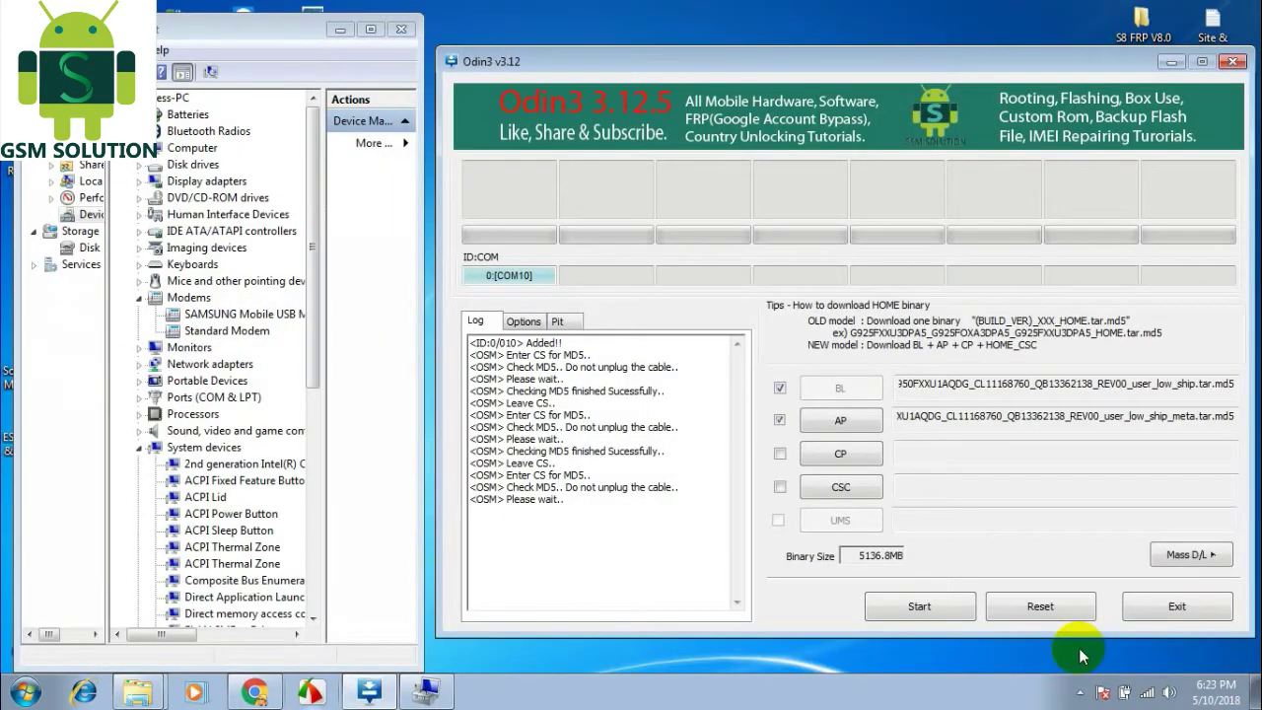
- Load CSC_OXM_G950FOXM1AQDG_CL11168760_QB13362138_REV00_user_low_ship.tar.md5 into Odin's CSC slot
left_click(826, 487)
left_click(239, 187)
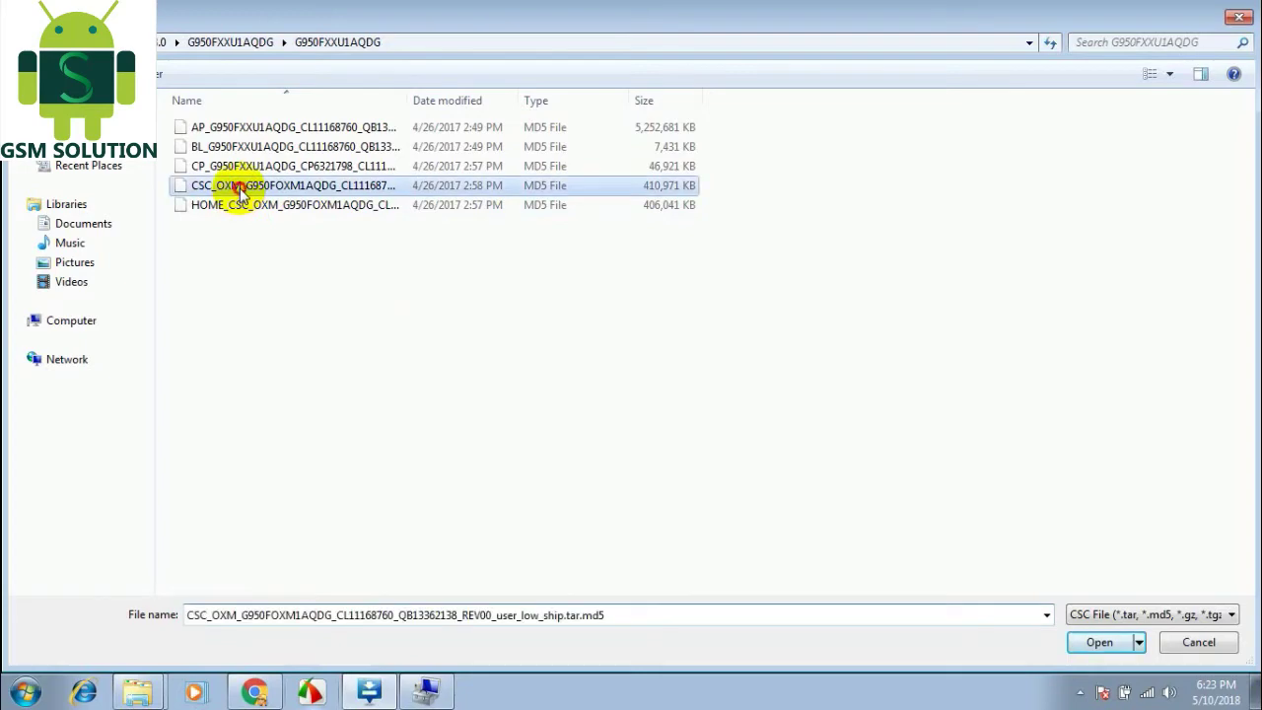
left_click(1096, 642)
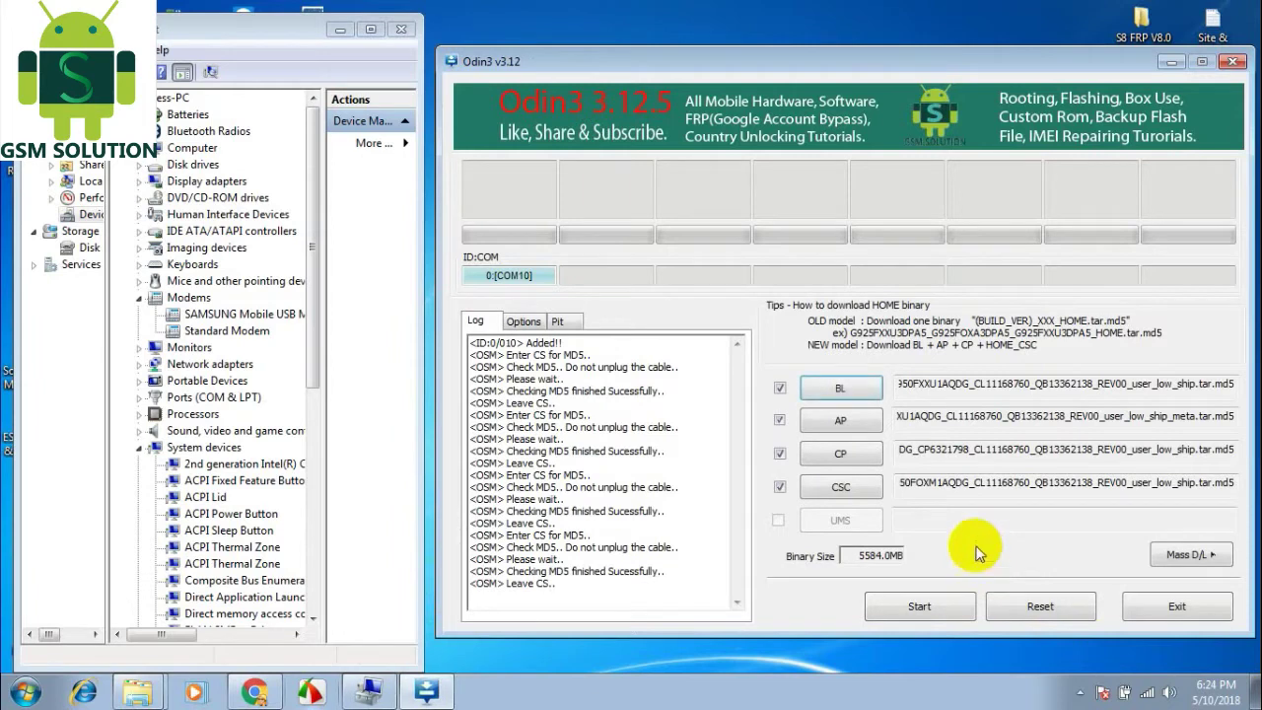
- Start flashing the loaded BL, AP, CP and CSC firmware files to the phone, dismissing the Facebook notifications during the process
left_click(911, 610)
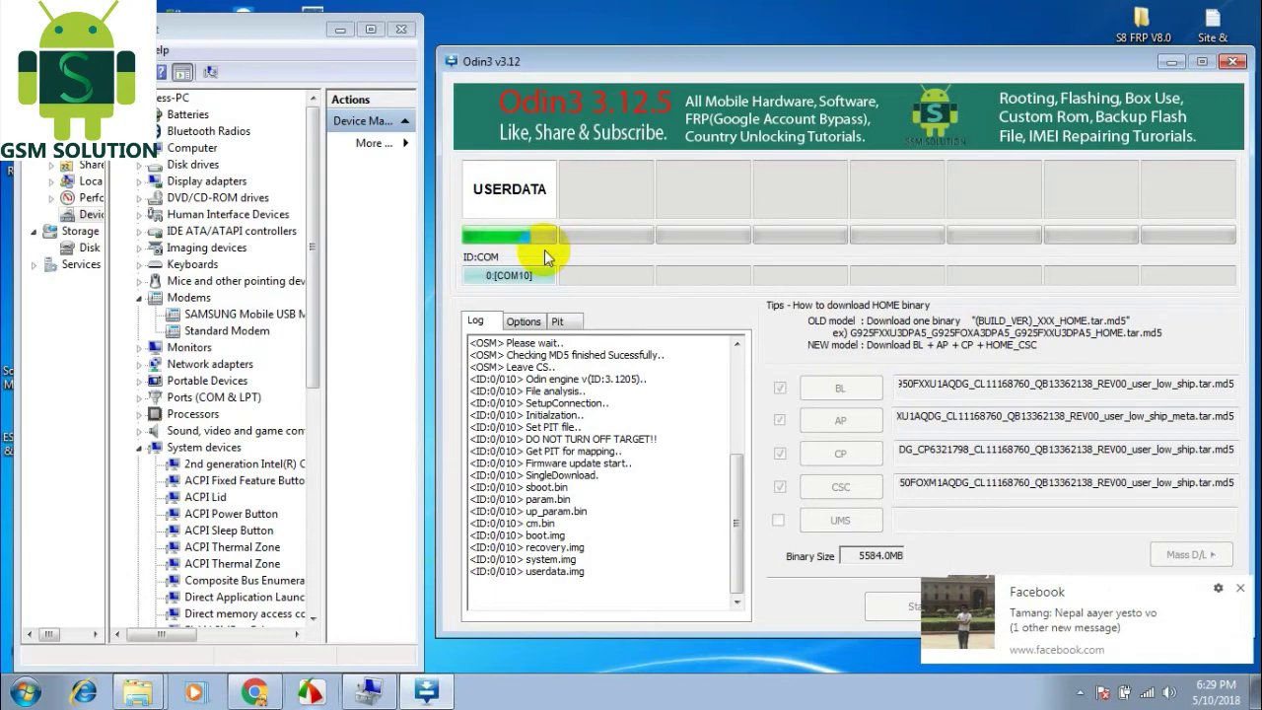
left_click(1238, 587)
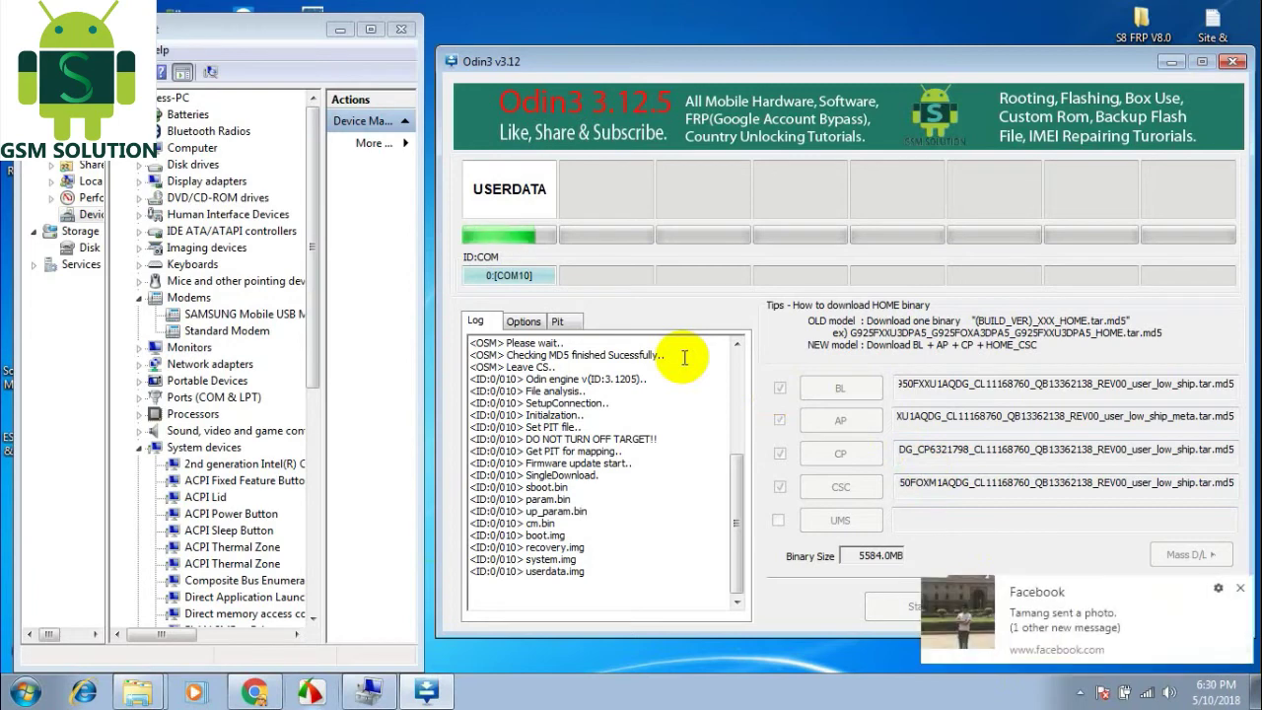
left_click(1240, 588)
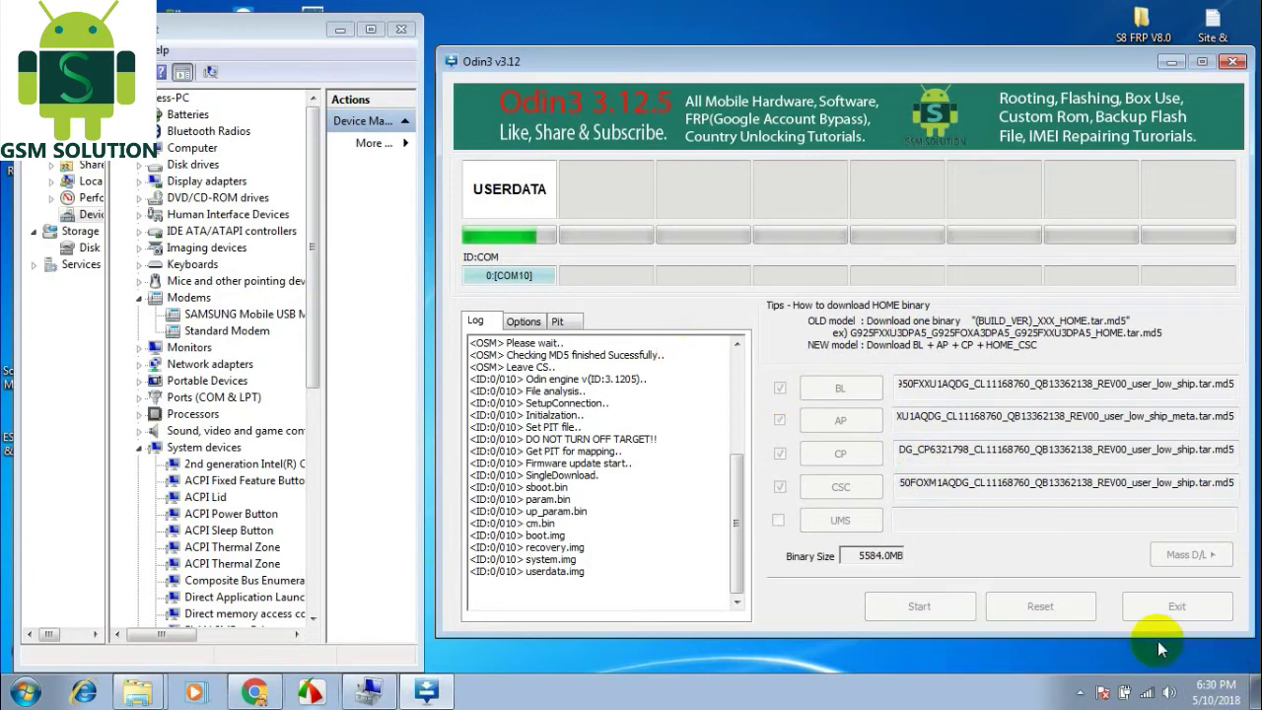